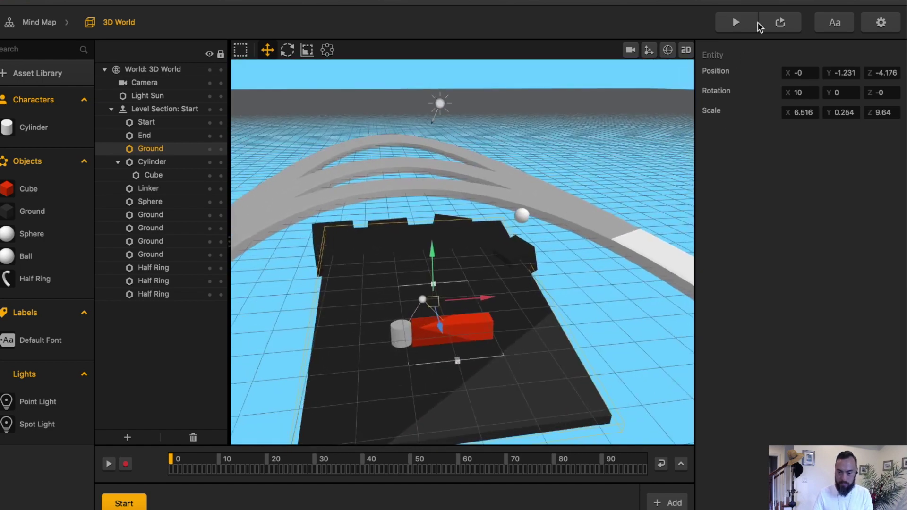
Run a preview of the pong game and close it again.
click(778, 23)
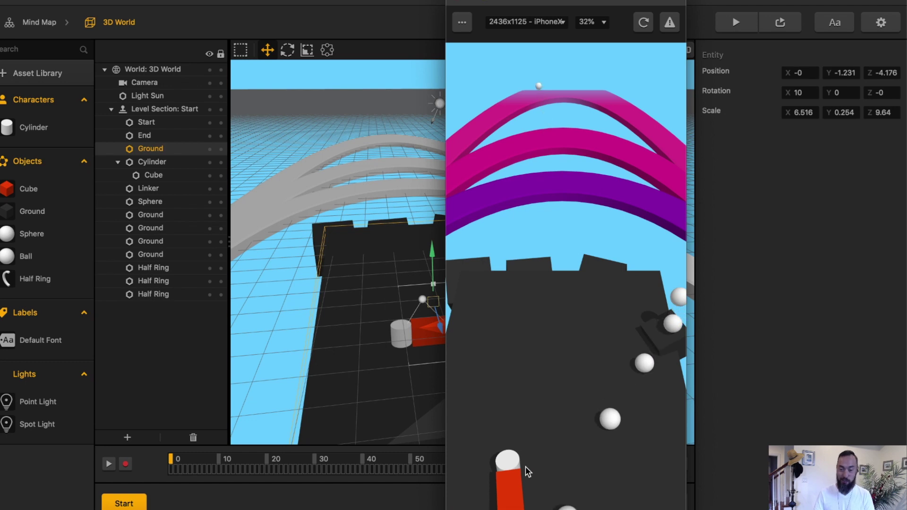
click(458, 1)
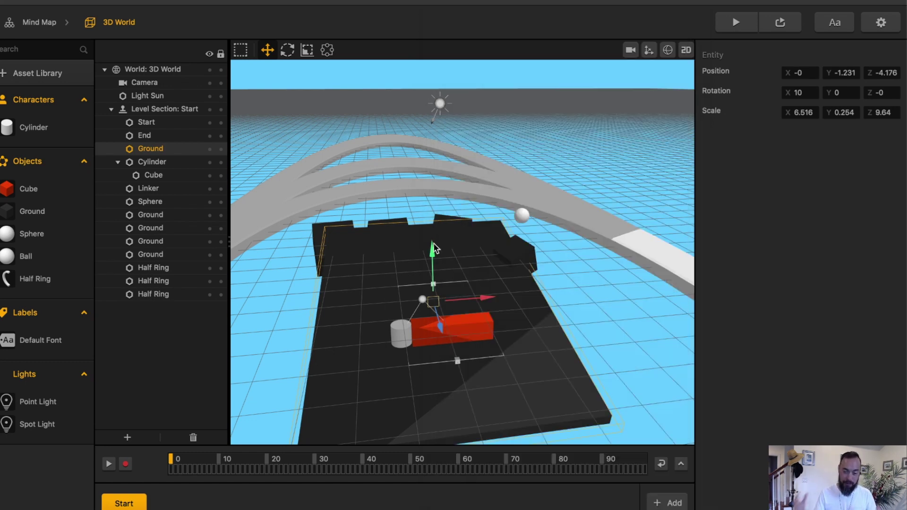
Examine the Touch and Rotate nodes in the Cylinder's node graph and preview the rotation.
right_drag(492, 268, 473, 298)
click(440, 328)
double_click(43, 132)
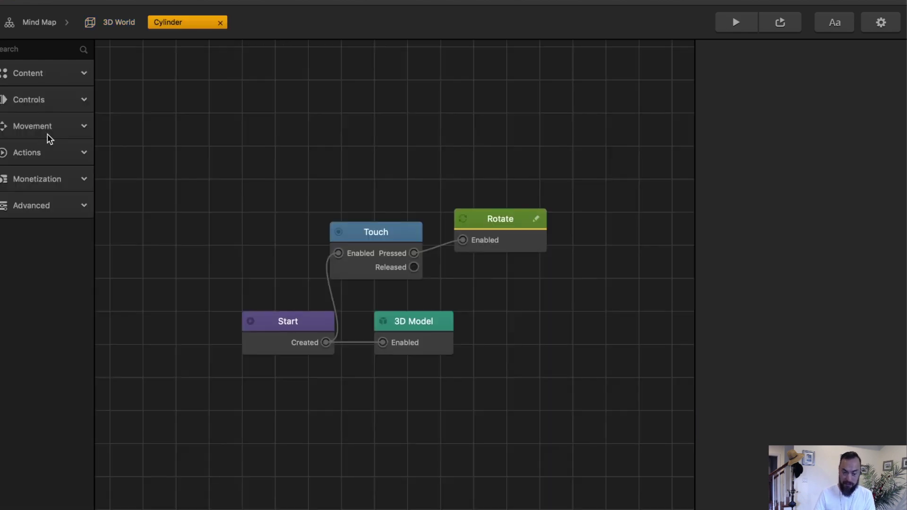
click(359, 233)
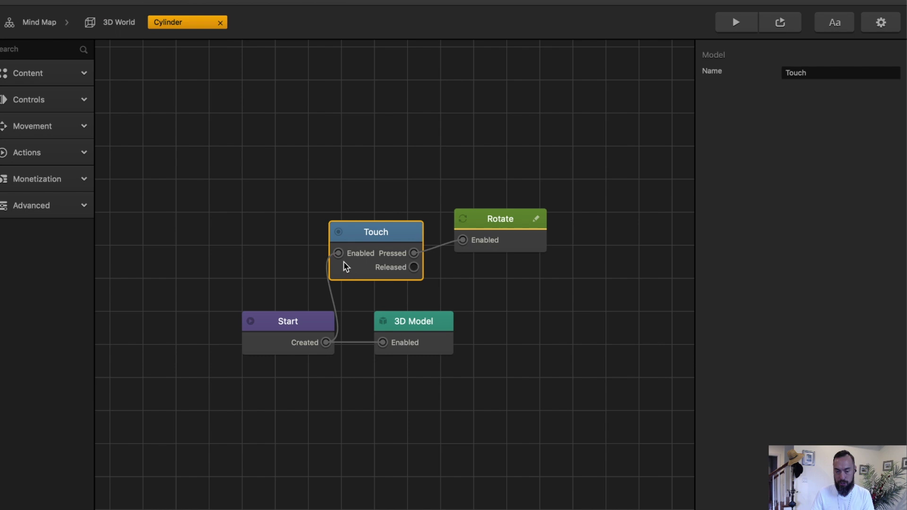
click(508, 229)
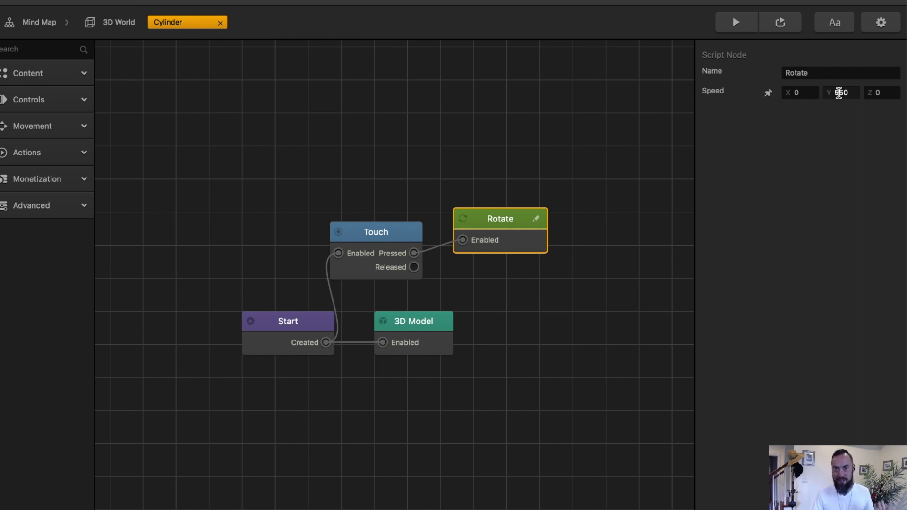
click(753, 26)
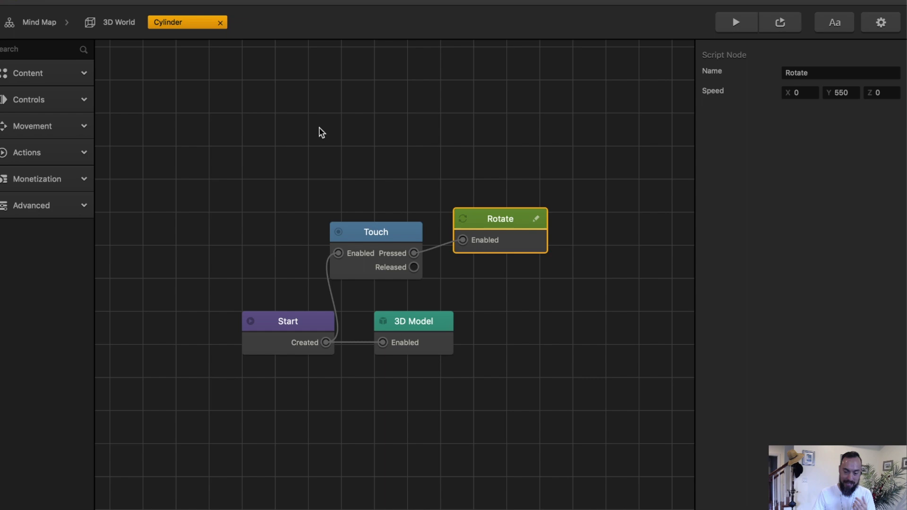
Examine the physics settings of the Start node in the Cube's node graph and return to the 3D World.
click(127, 23)
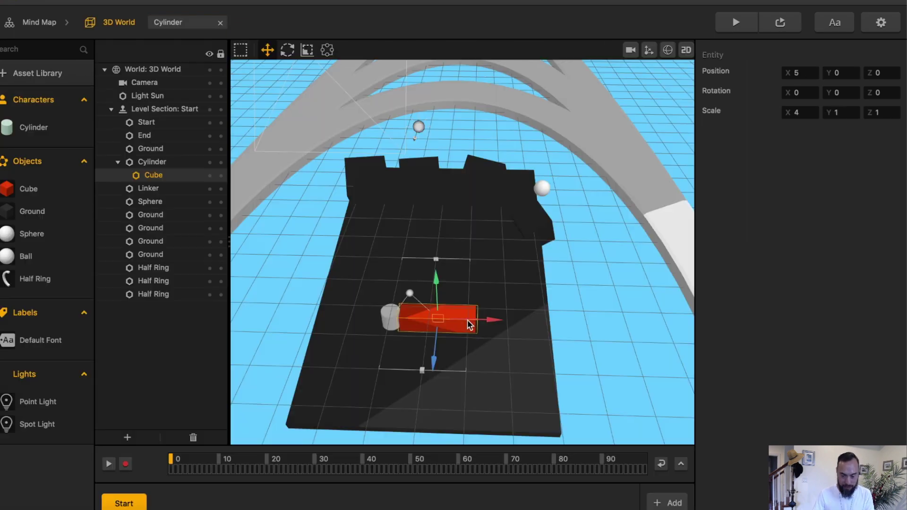
double_click(55, 196)
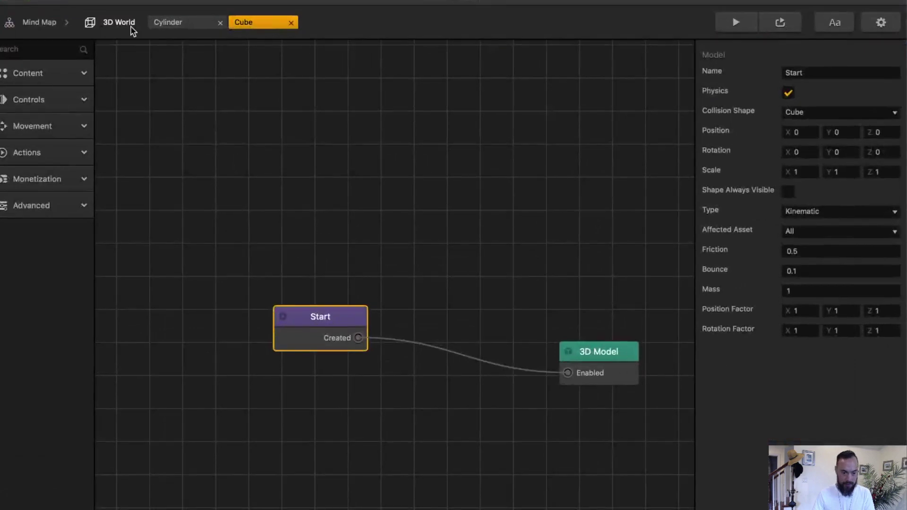
click(124, 23)
Rearrange the nodes in the Sphere's graph, set the Delay before Spawn to 0.5 and preview the game.
click(27, 257)
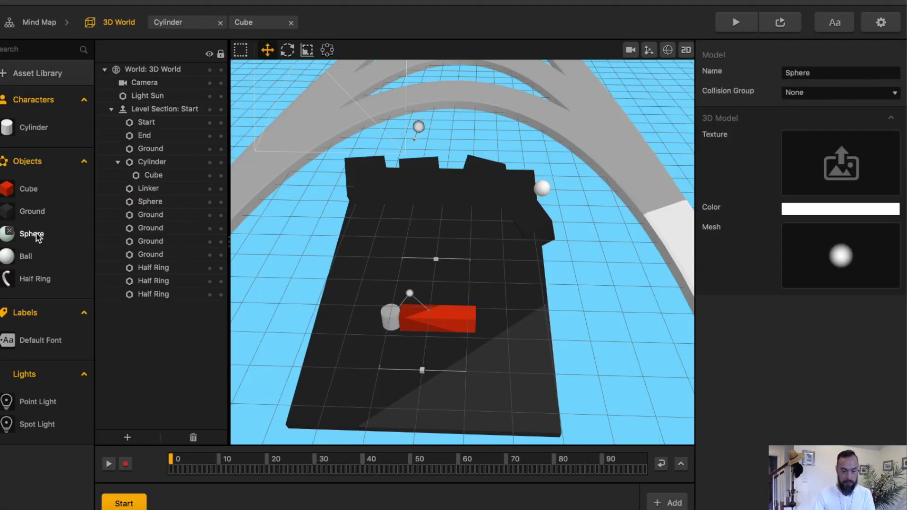
double_click(38, 237)
drag(317, 197, 358, 200)
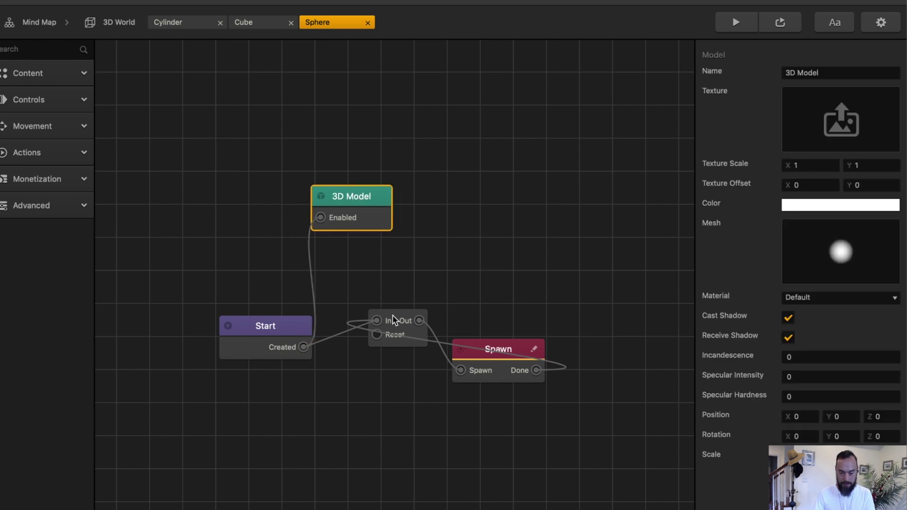
click(397, 339)
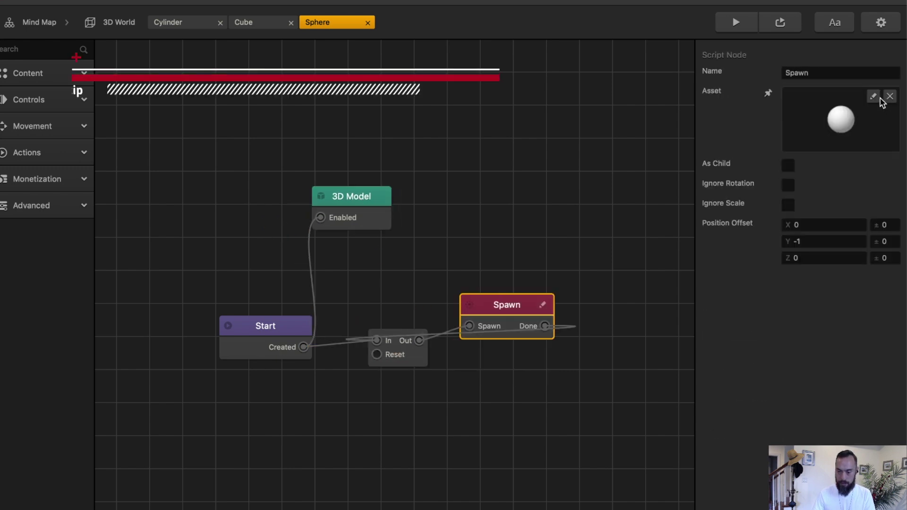
click(381, 365)
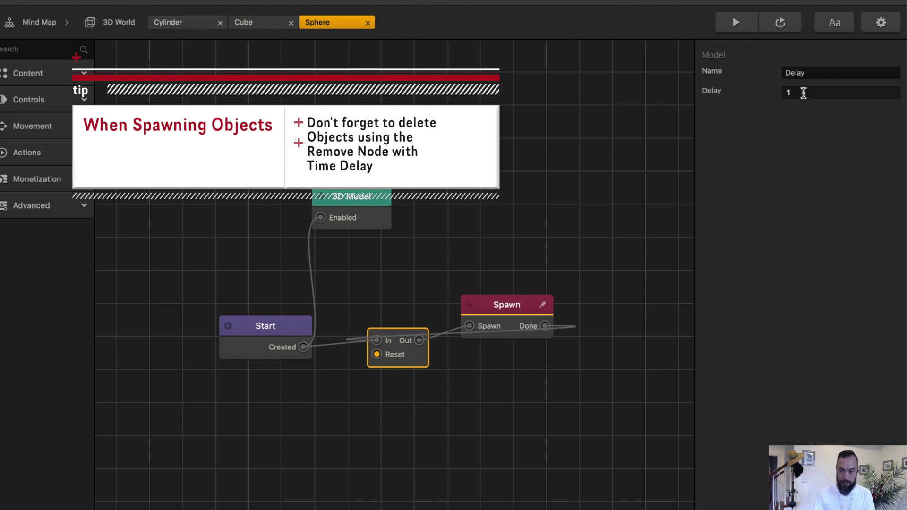
click(736, 22)
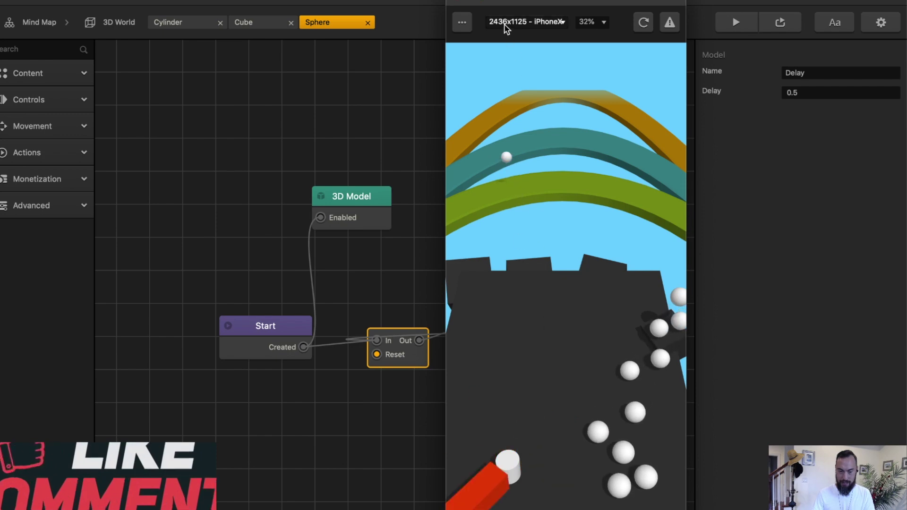
Hide the three Half Rings in the 3D World and preview the game without them.
click(126, 23)
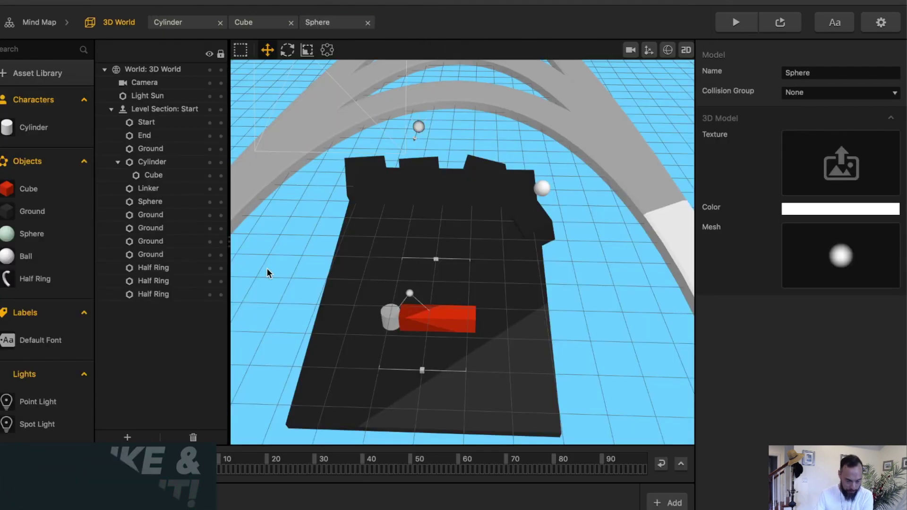
click(141, 282)
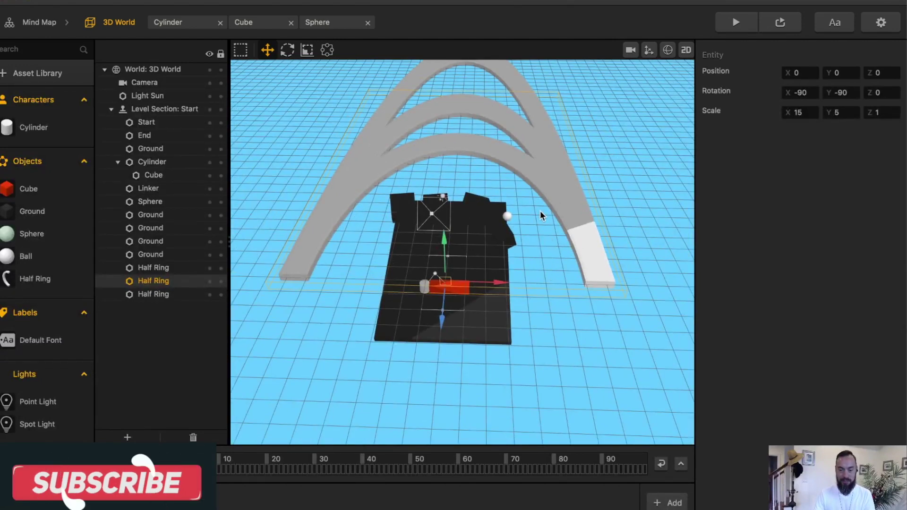
scroll(521, 180, up, 5)
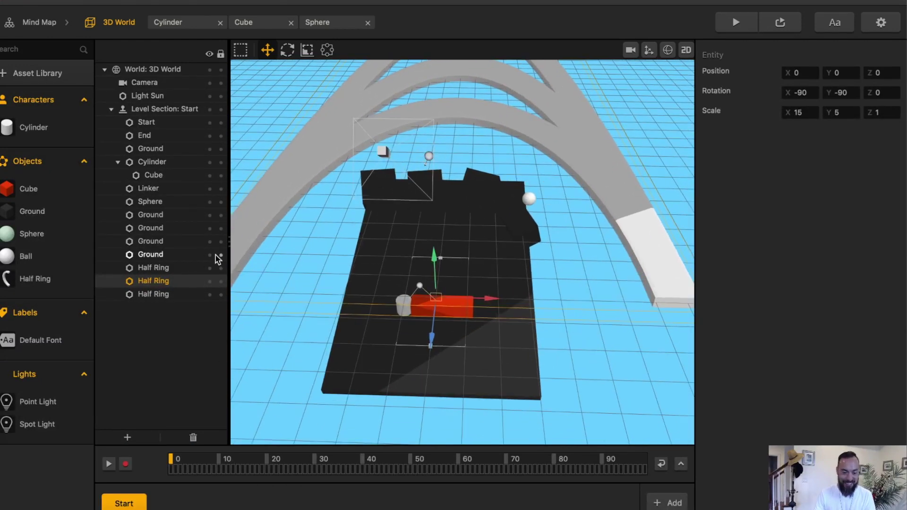
click(209, 294)
click(210, 281)
click(209, 268)
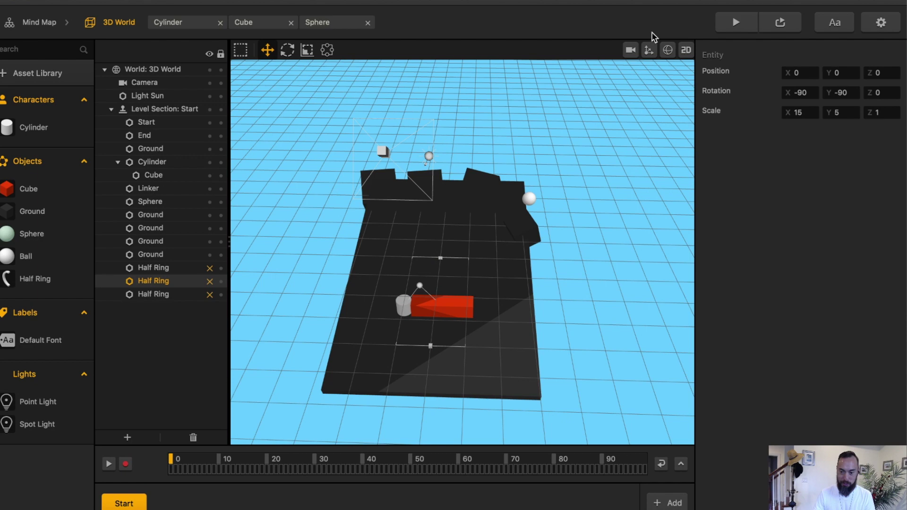
click(736, 22)
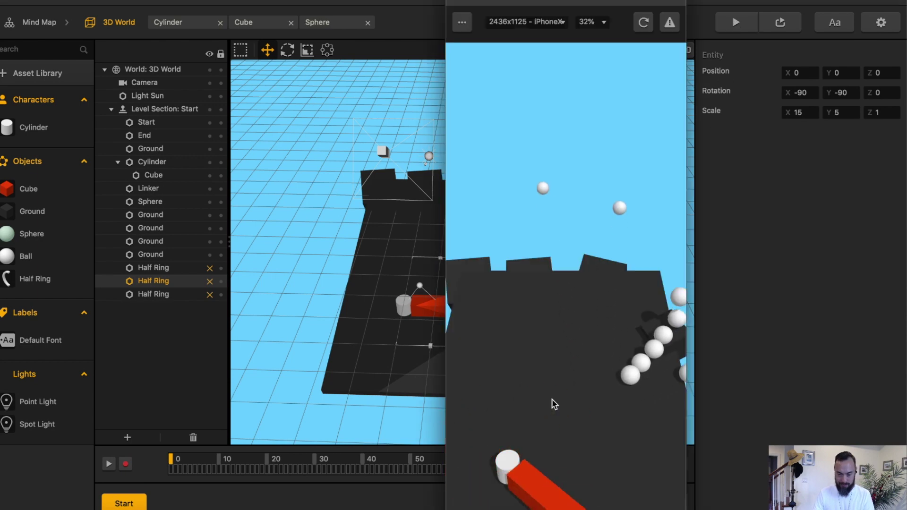
click(458, 2)
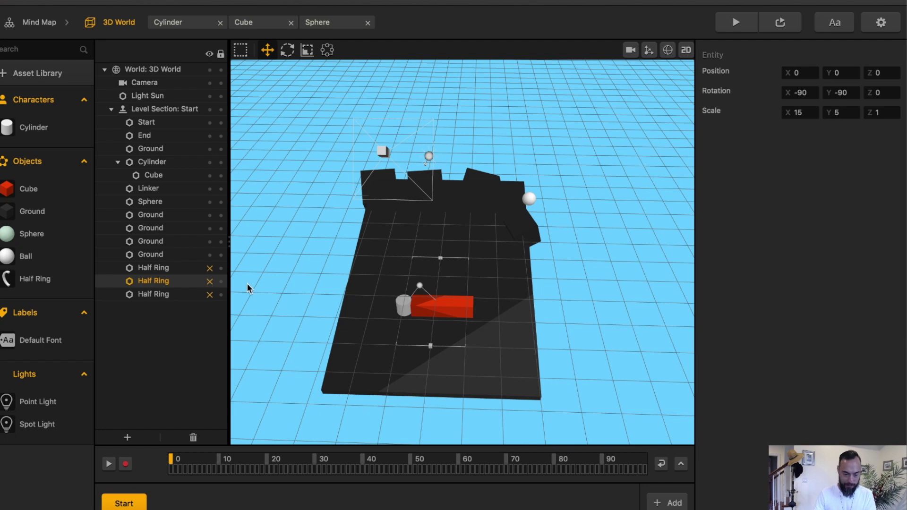
Make the three Half Rings visible again in the 3D World.
click(210, 295)
click(210, 281)
click(210, 268)
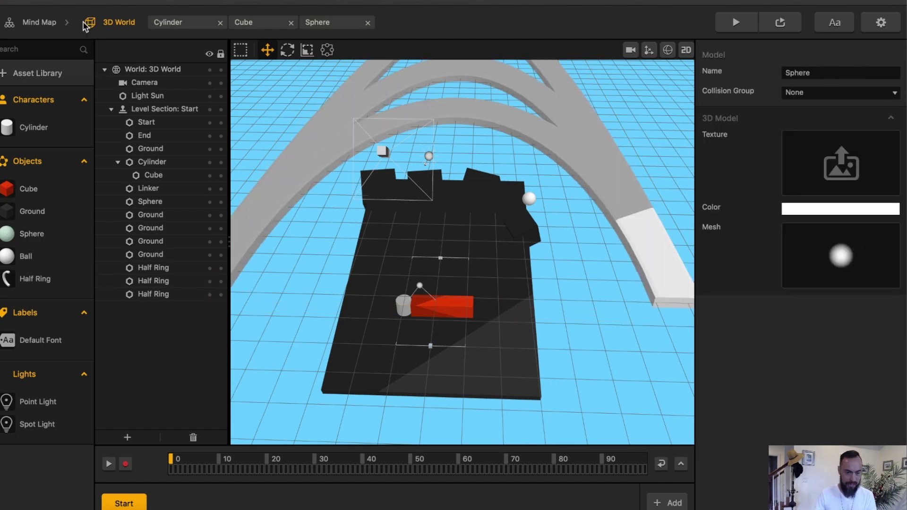
Start a new project with a light blue 3D World background and color its Ground Clover green.
click(88, 2)
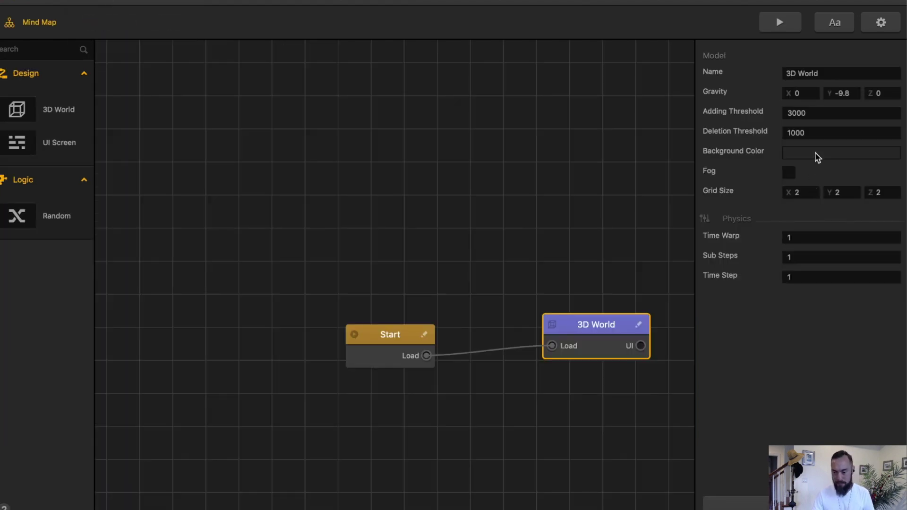
click(816, 152)
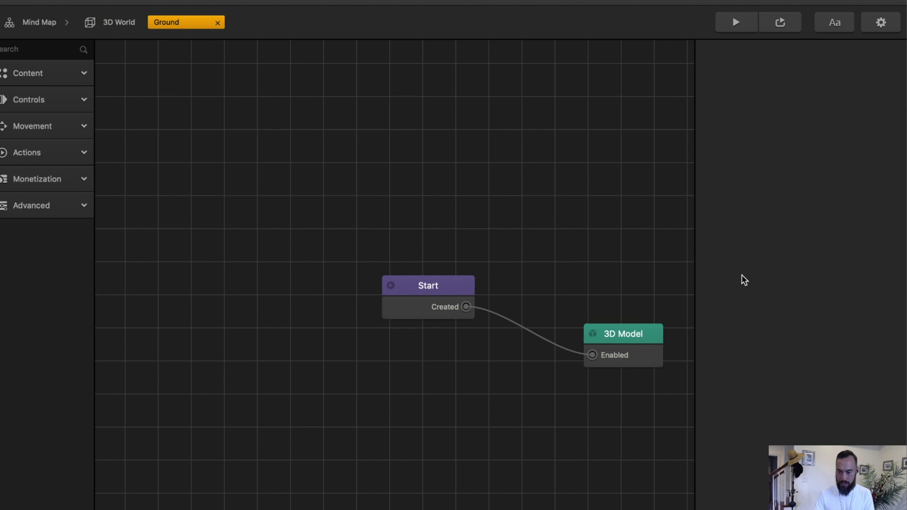
click(639, 329)
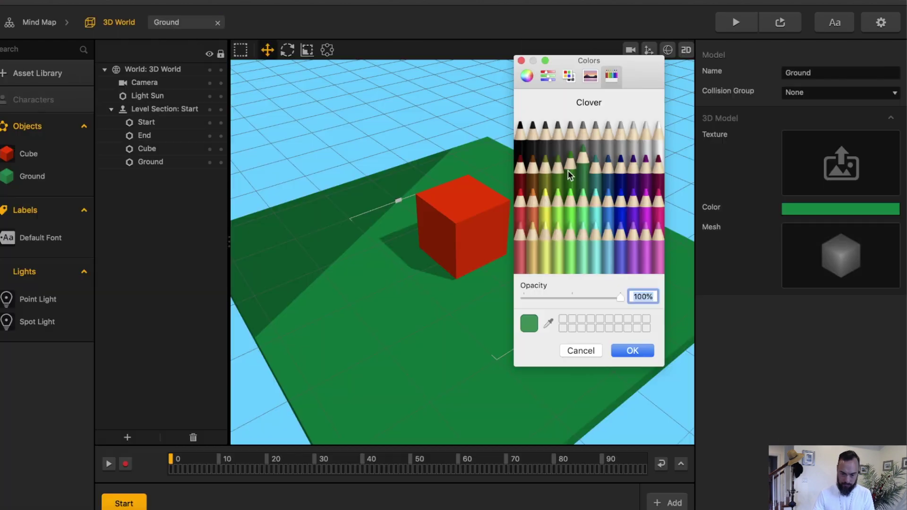
click(633, 350)
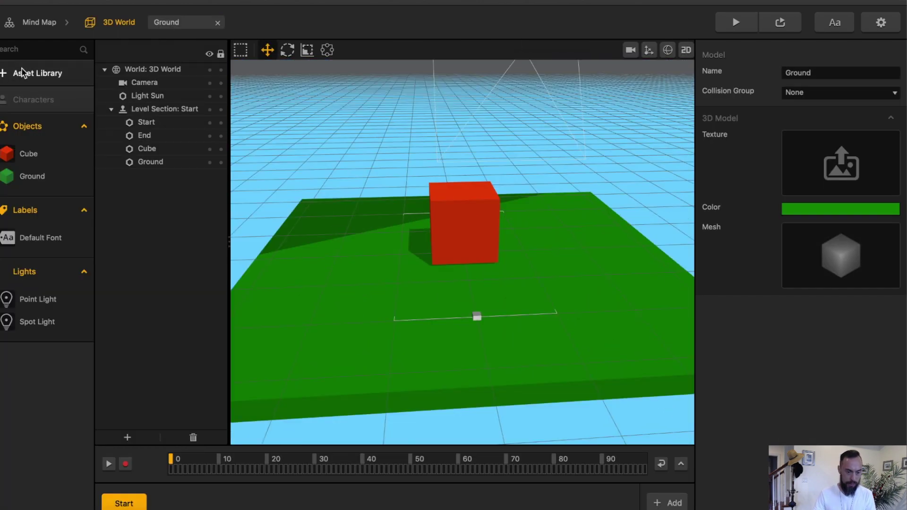
Add the Cylinder shape from the Asset Library to the project's objects.
click(73, 81)
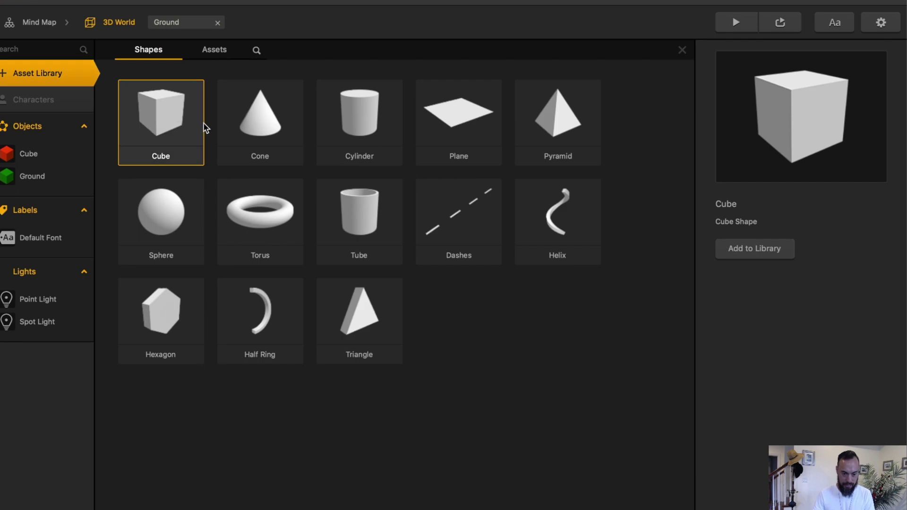
click(359, 117)
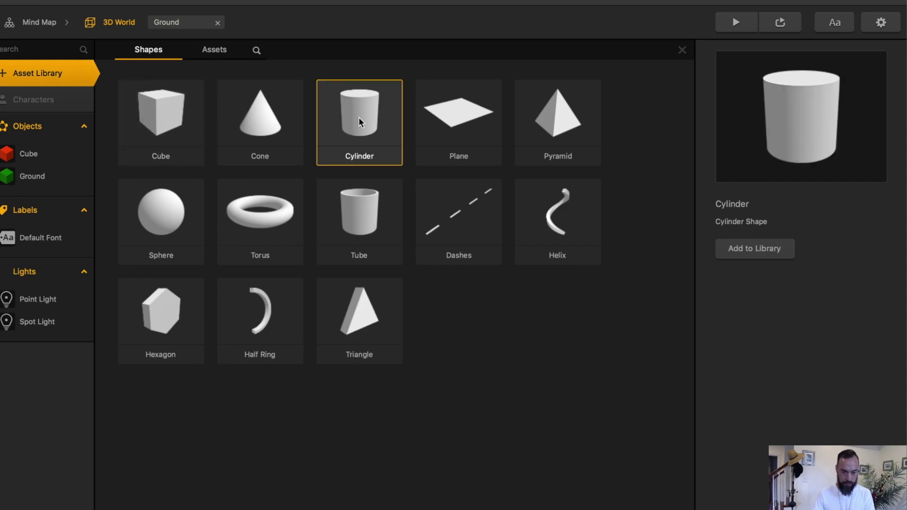
double_click(359, 117)
Switch to Finder and import polyball.obj from the 3D Models folder inside Game Dev's "other" folder into the scene.
key(ctrl+Up)
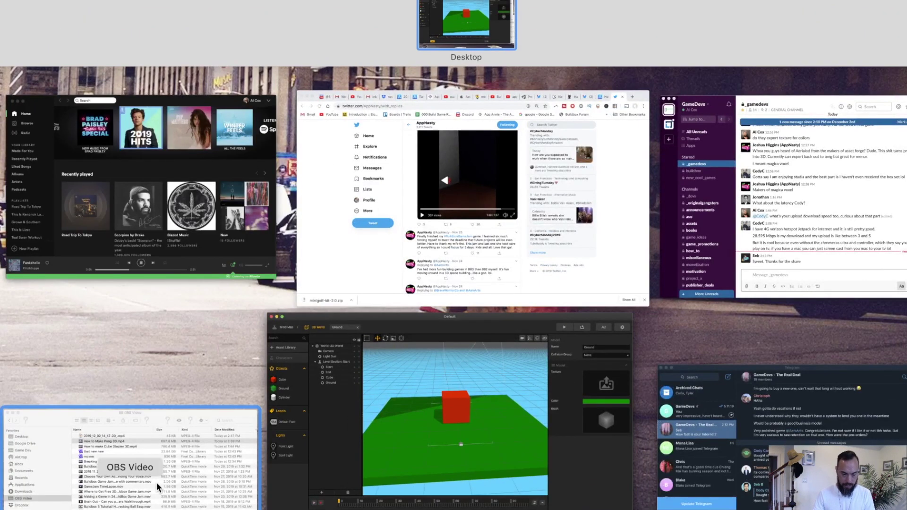
click(157, 483)
click(516, 342)
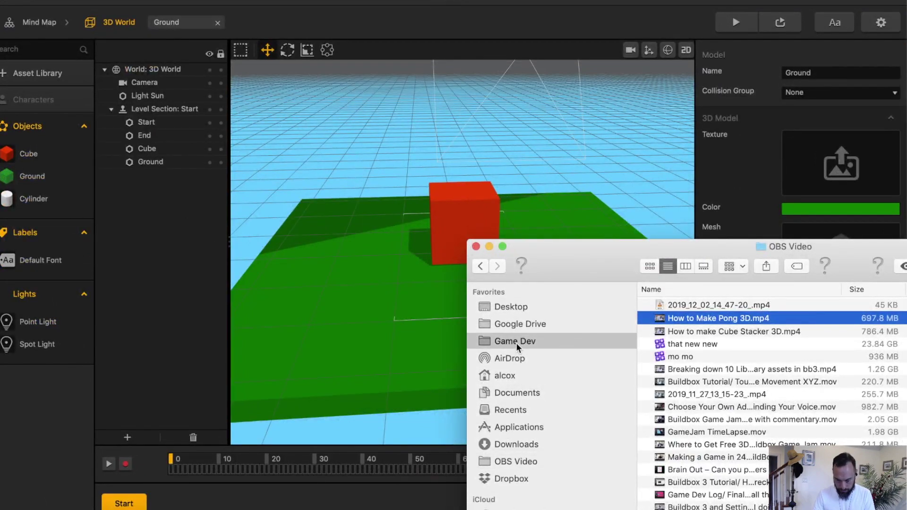
click(711, 382)
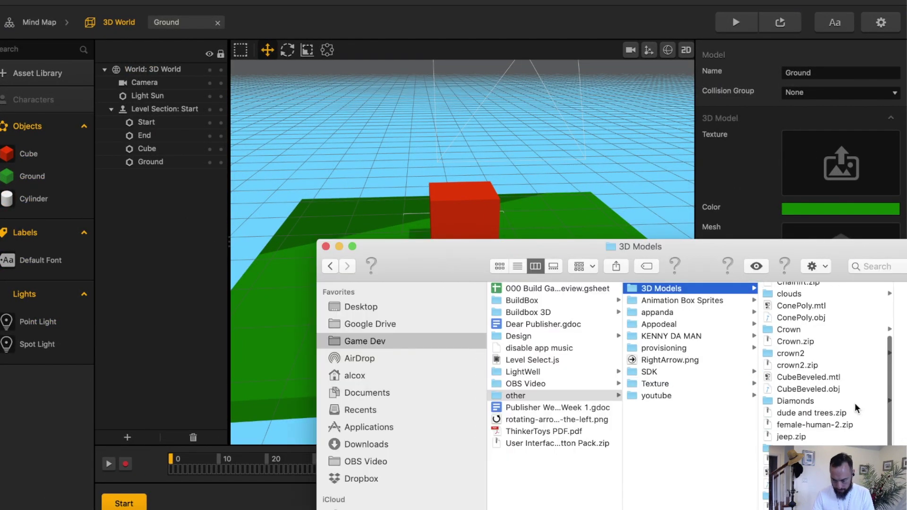
scroll(855, 403, up, 1)
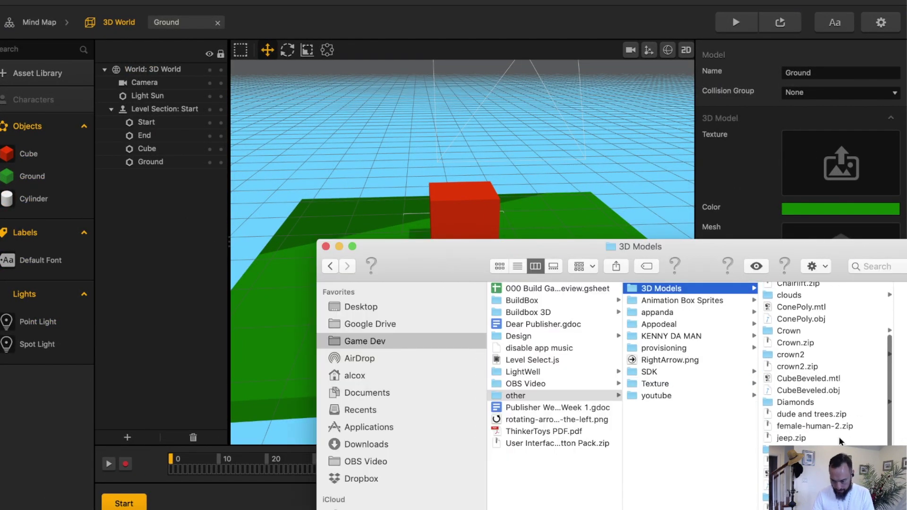
drag(803, 463, 606, 178)
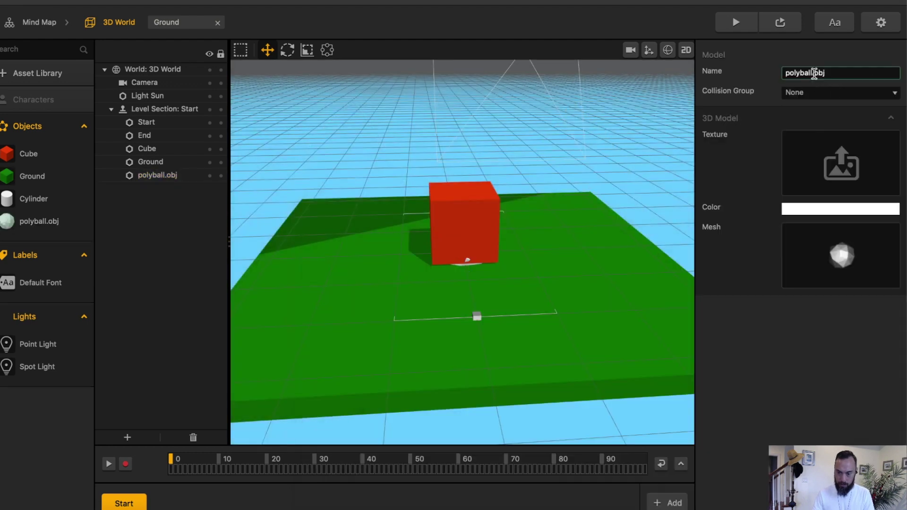
Rename the imported object to polyball, duplicate it and name the copy Hitball.
drag(815, 74, 847, 73)
key(BackSpace)
key(Return)
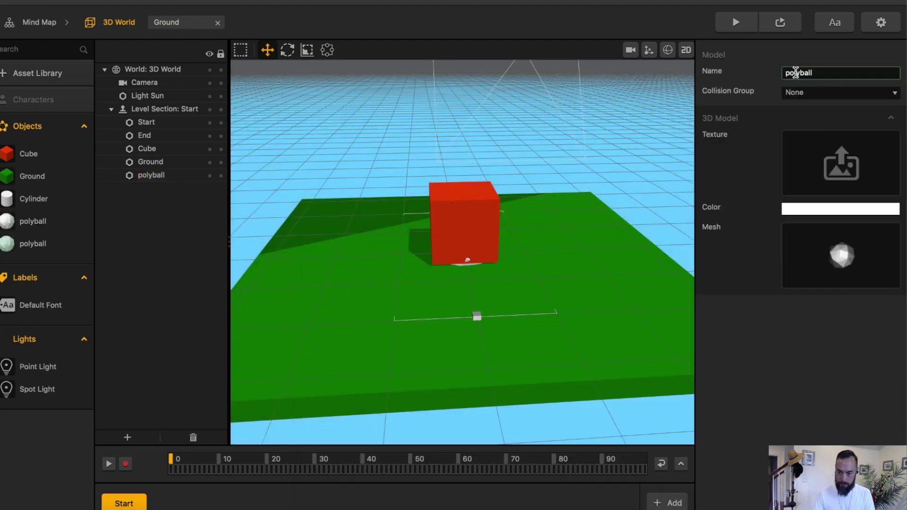
text(Hit)
key(Return)
Place a Cylinder in the scene at position 0, 0, 0 and turn the Cylinder asset into a character.
drag(30, 198, 441, 256)
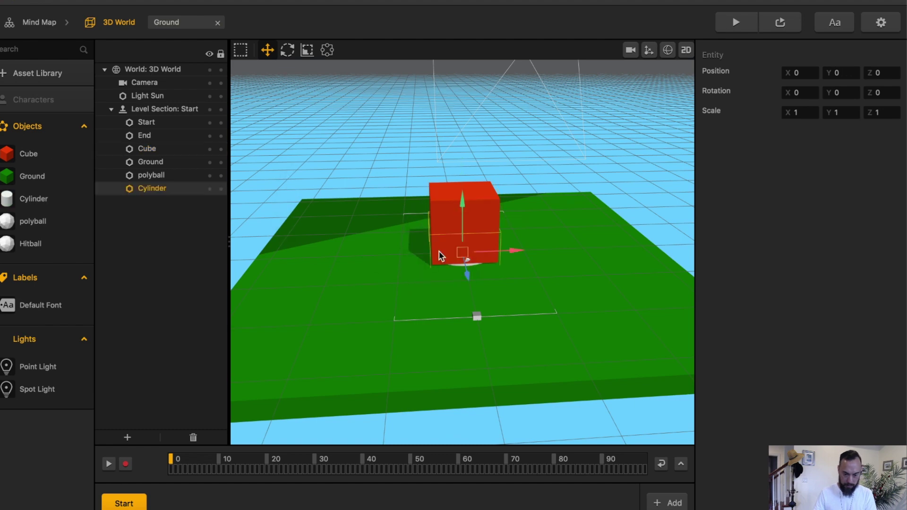
drag(44, 202, 44, 109)
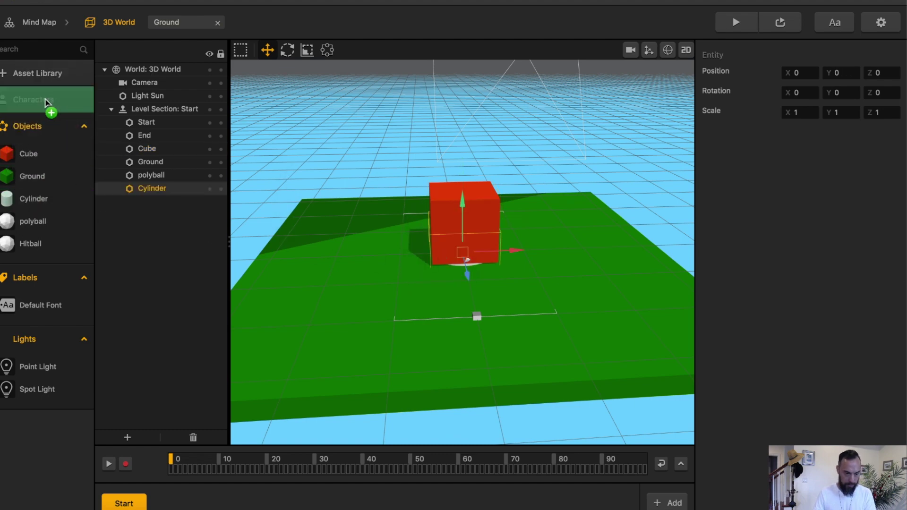
drag(46, 101, 45, 102)
Open the Cylinder character's node map, add a Touch node and connect the Start node's Created output to its Enabled input.
double_click(44, 127)
click(52, 126)
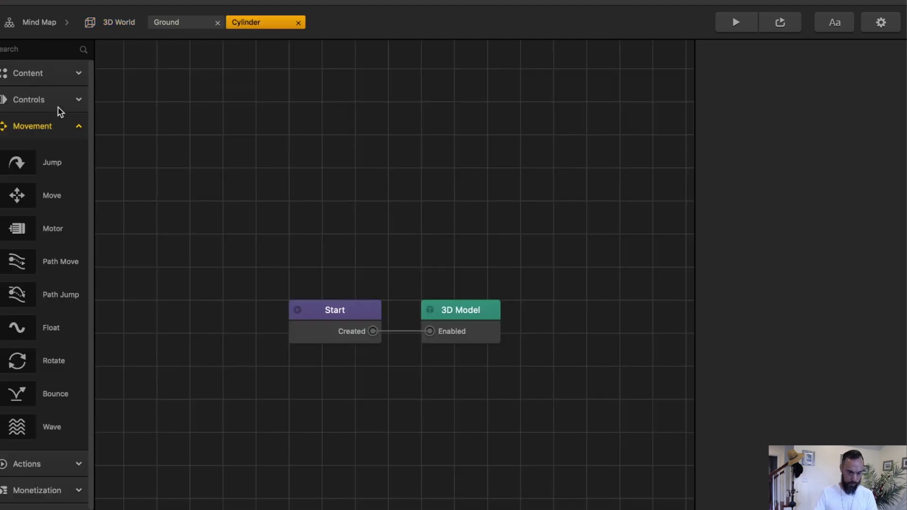
click(58, 106)
drag(57, 138, 435, 220)
drag(372, 331, 406, 242)
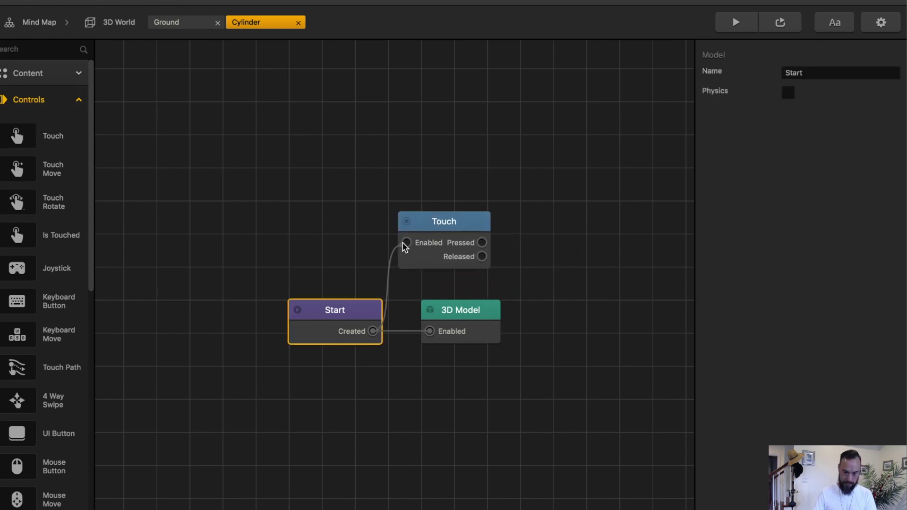
Add a Rotate node with a Y speed of 550 and connect the Touch node's Pressed output to it.
click(58, 99)
drag(17, 361, 574, 233)
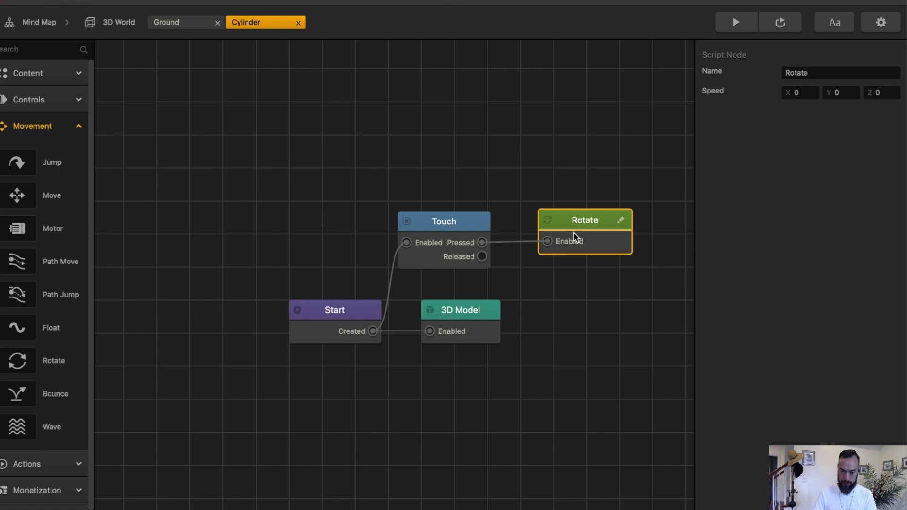
drag(482, 242, 547, 241)
text(550)
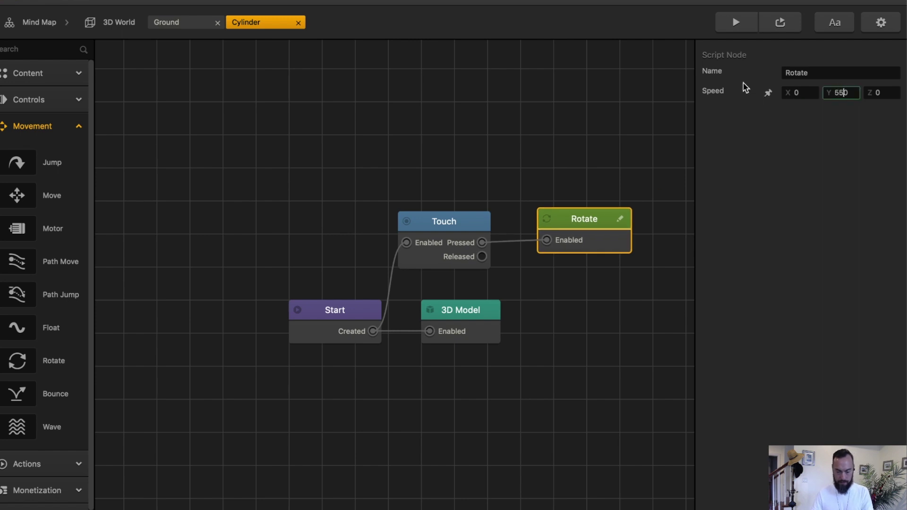
text(0)
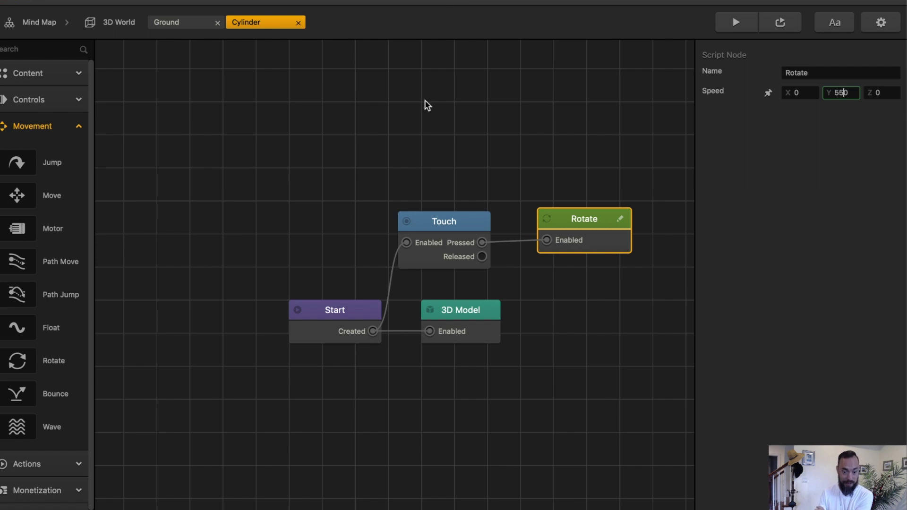
click(271, 110)
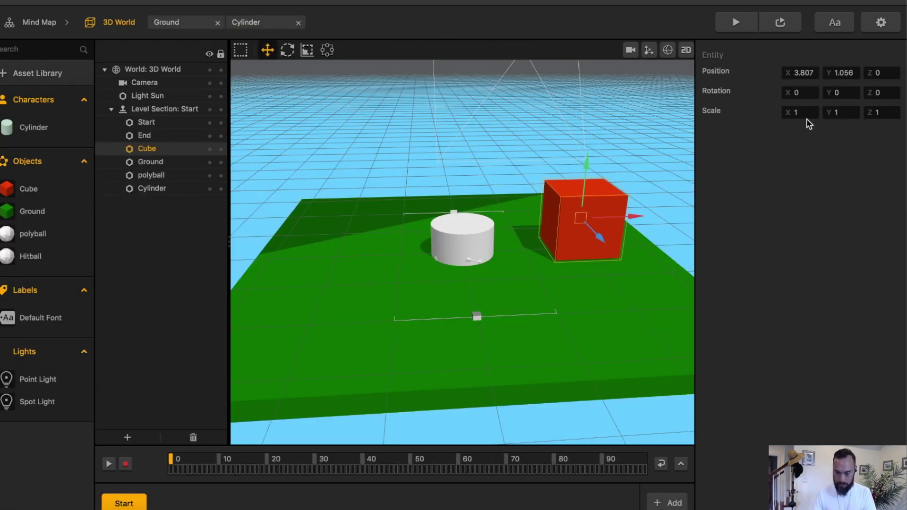
Raise the Cylinder to about Y 2.07 and move the polyball to about X 3.71, Z -4.11.
click(473, 227)
drag(468, 276, 443, 234)
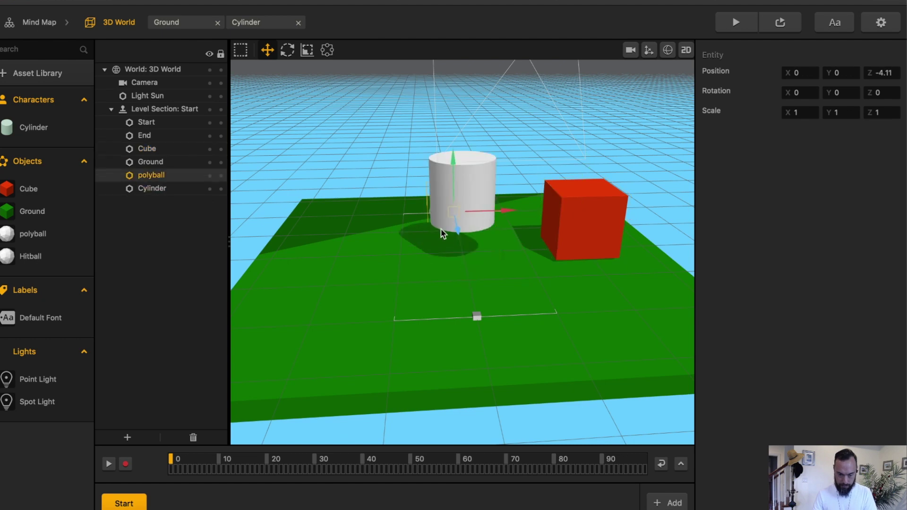
drag(492, 207, 593, 208)
Set the Z position of the Start marker to 0 and of the End marker to -10.
click(223, 123)
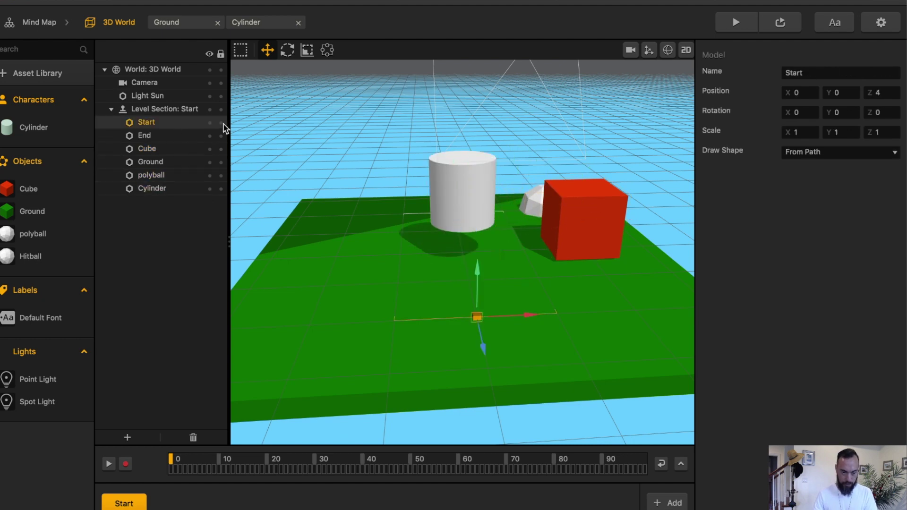
text(0)
key(Tab)
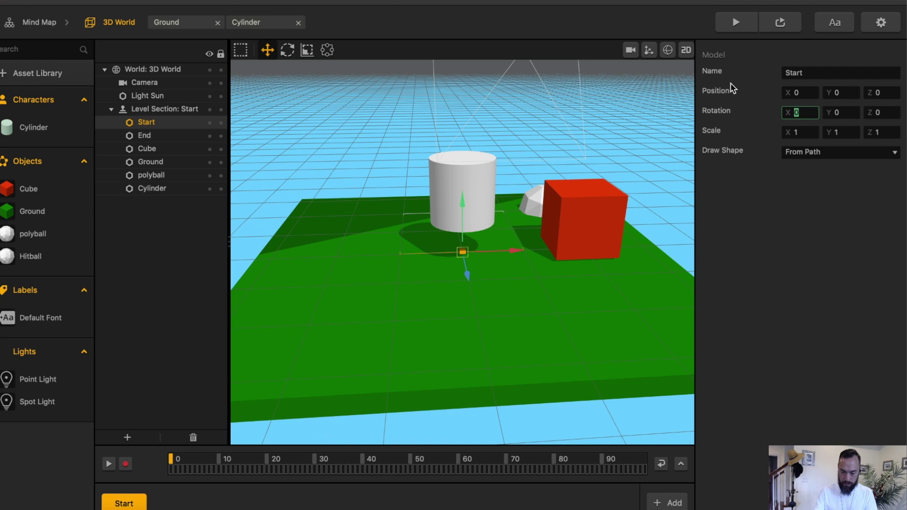
click(145, 137)
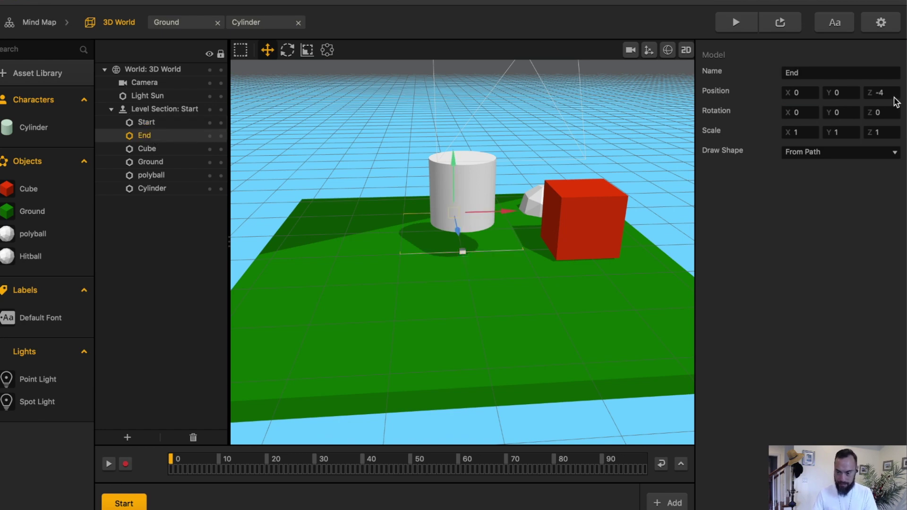
drag(880, 93, 904, 93)
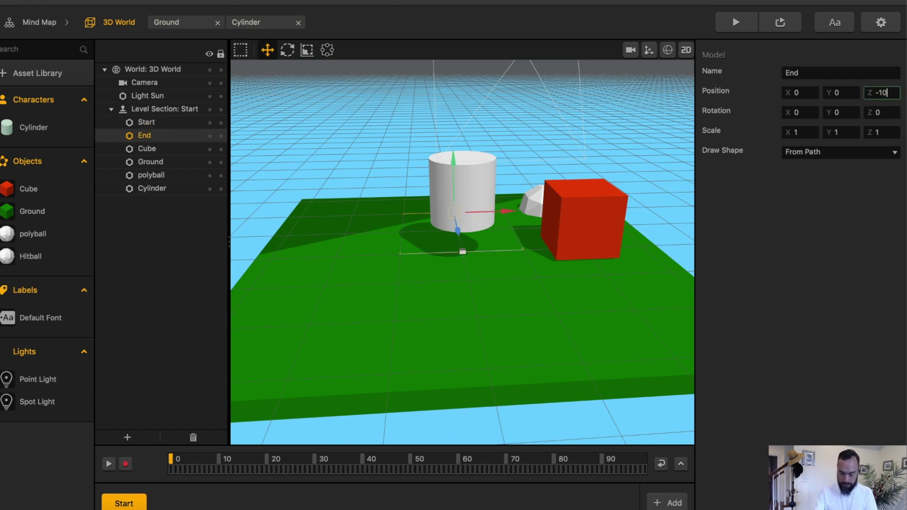
Move the Ground back to about Z -5.6 and pull the game camera back to frame the whole platform.
click(629, 52)
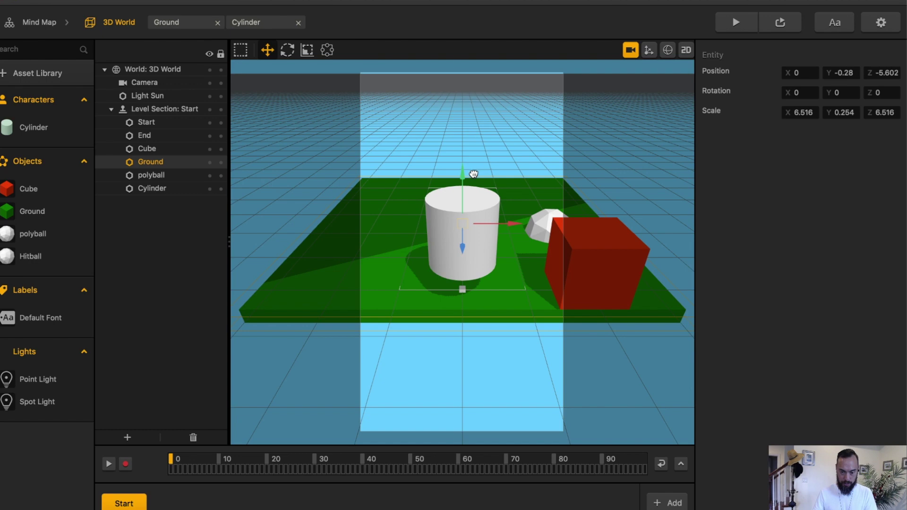
drag(473, 174, 474, 190)
scroll(474, 189, down, 3)
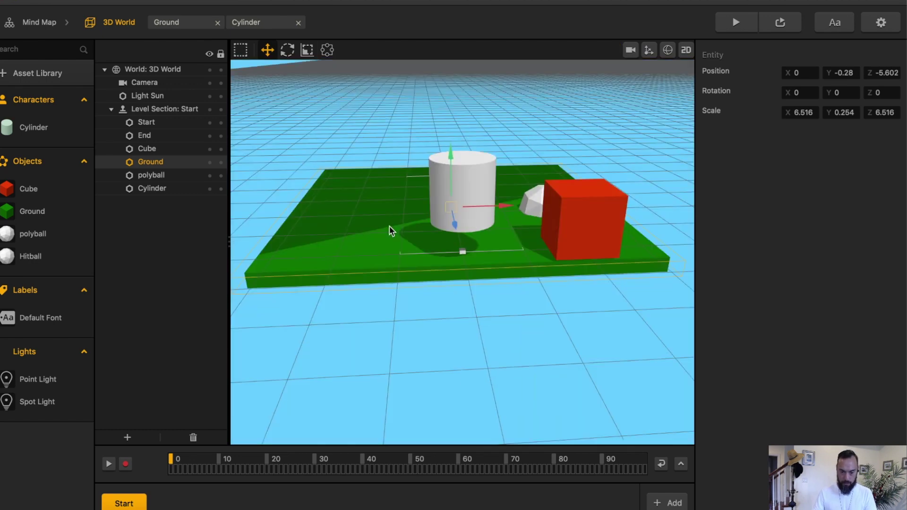
Scale the Cylinder to 0.5 on the X, Y and Z axes.
click(460, 203)
click(798, 113)
text(.5)
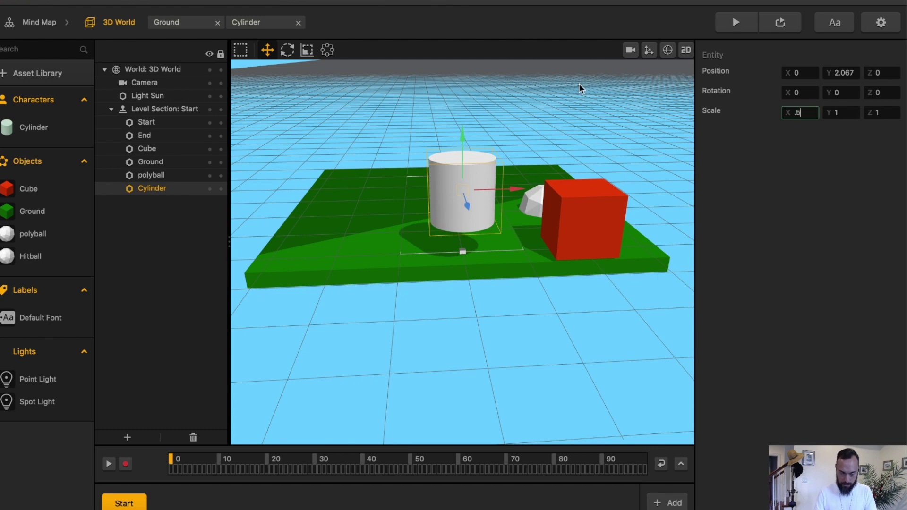
key(Tab)
text(.5)
key(Tab)
text(.5)
key(Return)
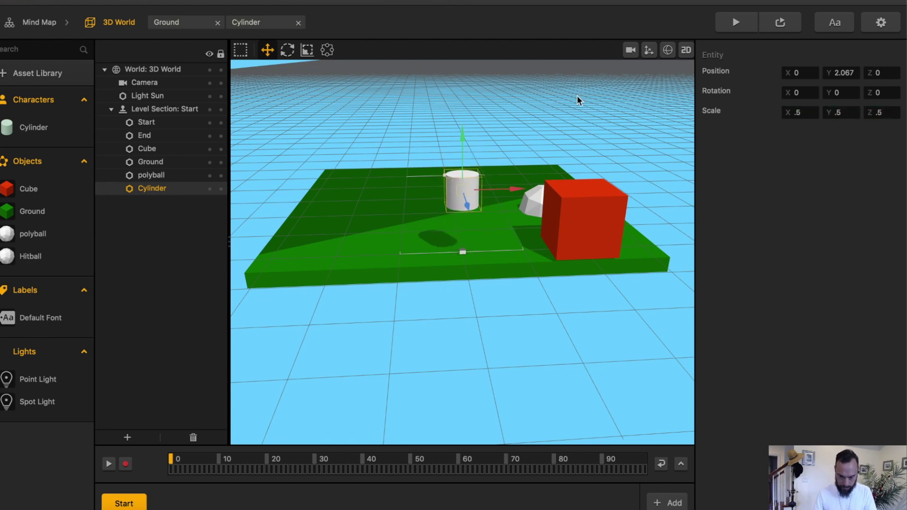
Check the scene in the game camera and preview, and scale the Cube to X 1.5, Y 0.5, Z 0.5.
click(631, 50)
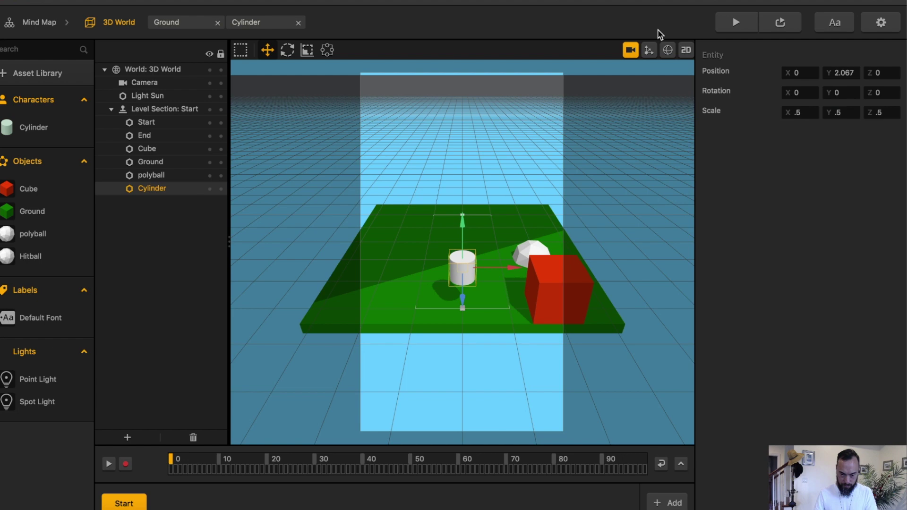
click(723, 24)
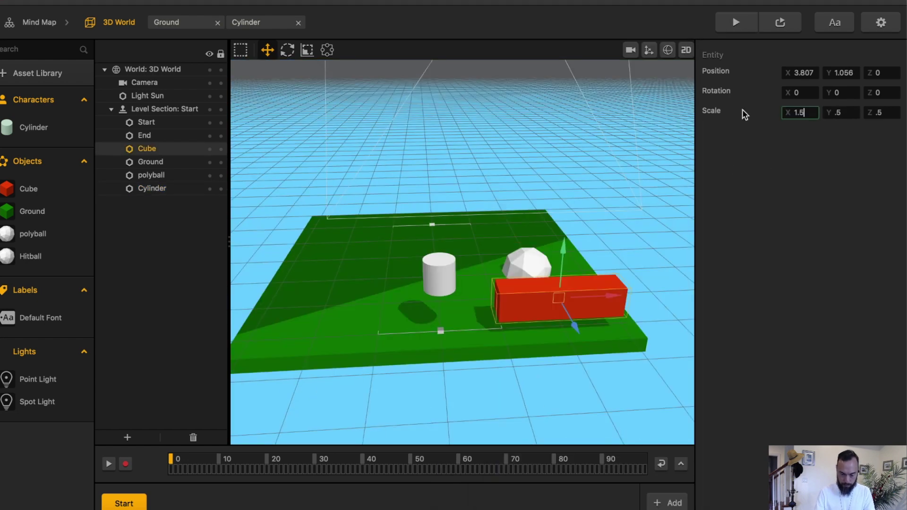
key(Tab)
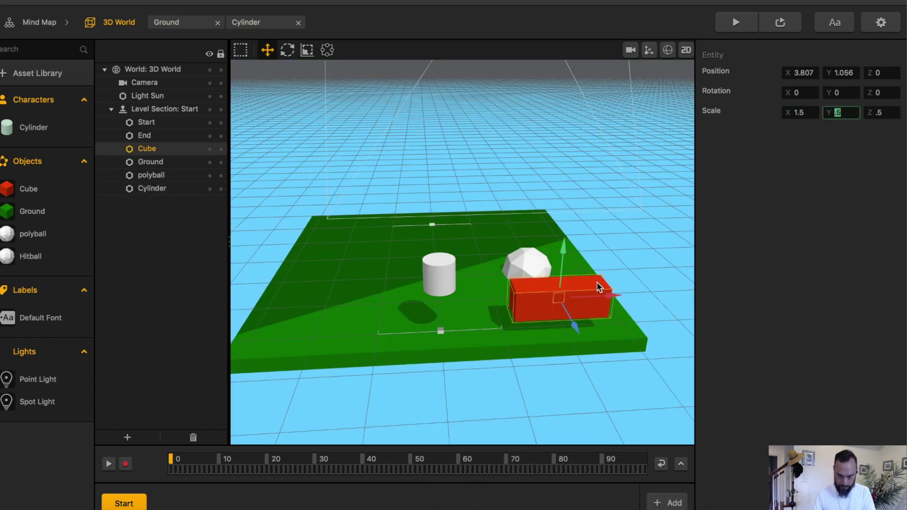
Set the Cylinder's Y position to 0.5 so it rests on the ground.
click(449, 285)
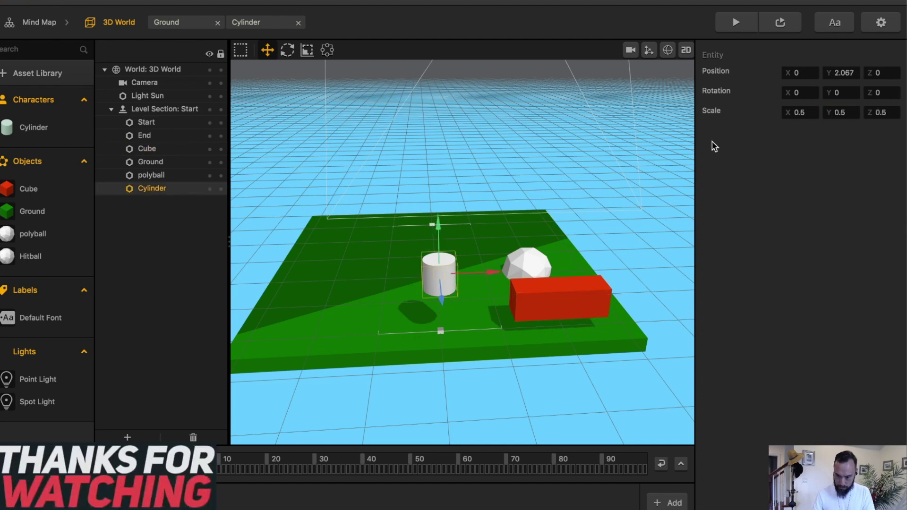
drag(852, 73, 698, 61)
text(0)
key(Tab)
key(shift+Tab)
text(.5)
key(Tab)
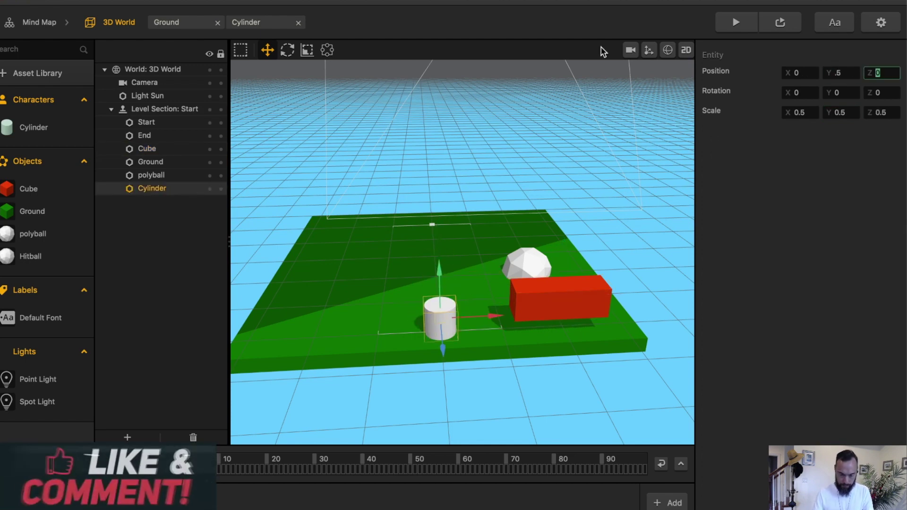
Place the Cube beside the Cylinder at position X 2, Y 0.5, Z 0.
click(584, 300)
drag(613, 311, 565, 316)
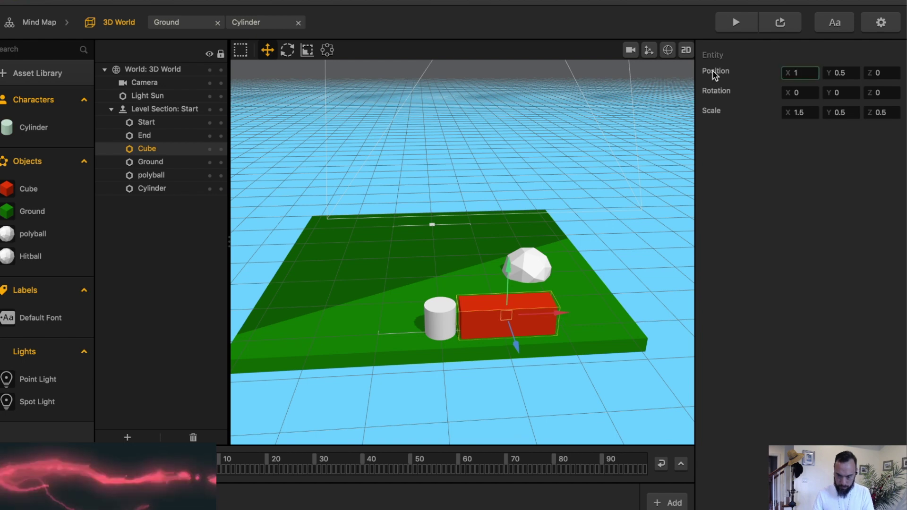
key(BackSpace)
text(2)
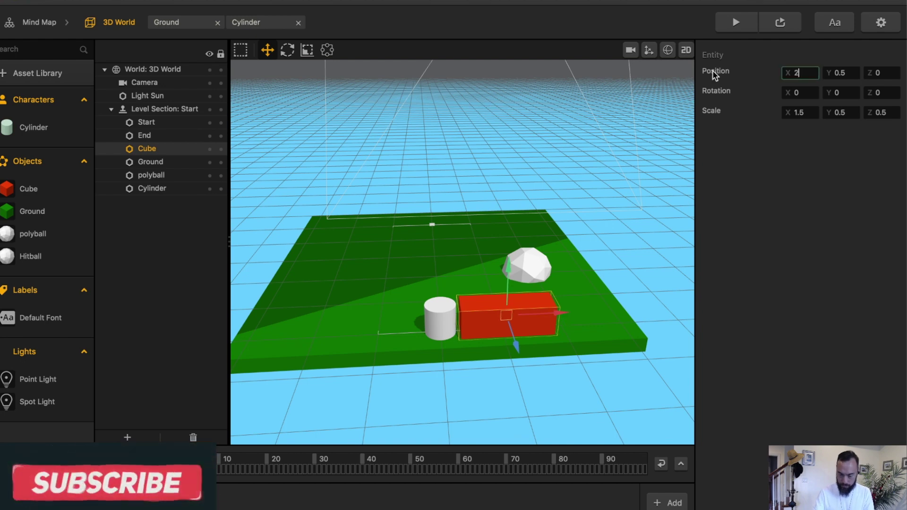
key(Tab)
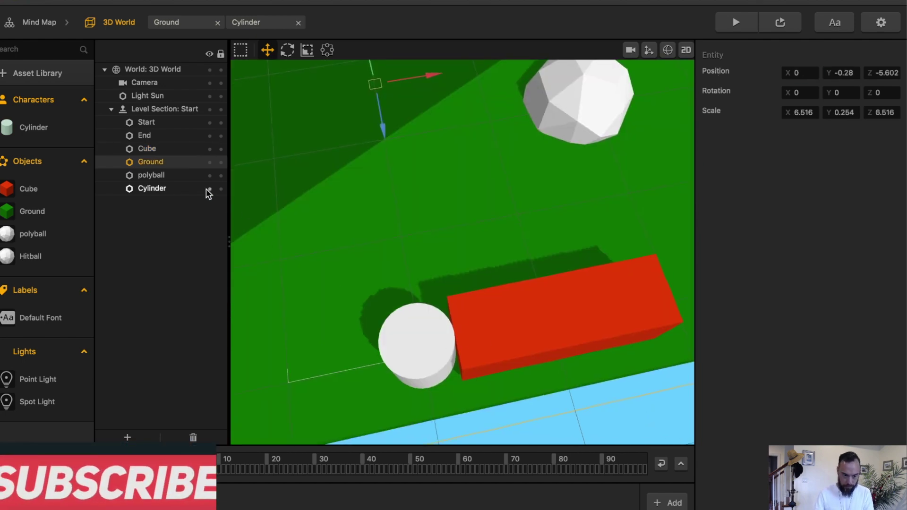
Rename the Cube object asset to Bat.
click(506, 322)
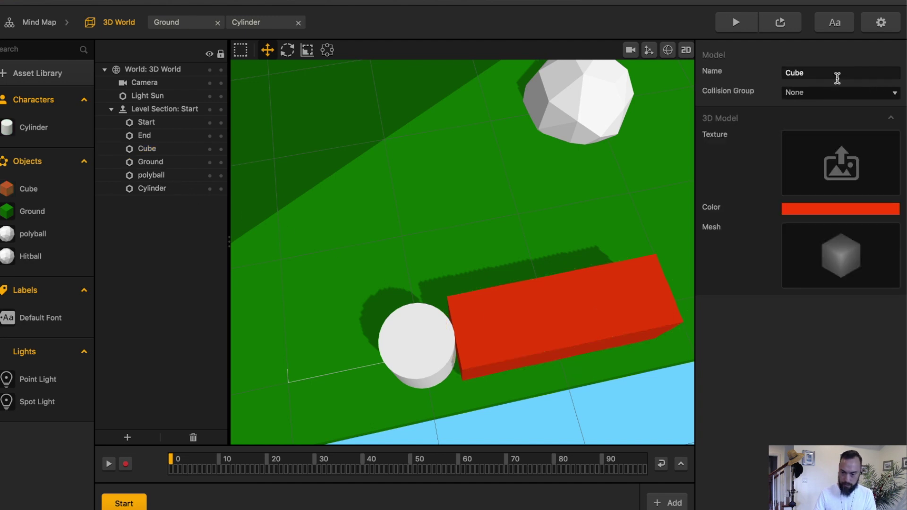
drag(838, 78, 630, 55)
text(Bat)
key(Return)
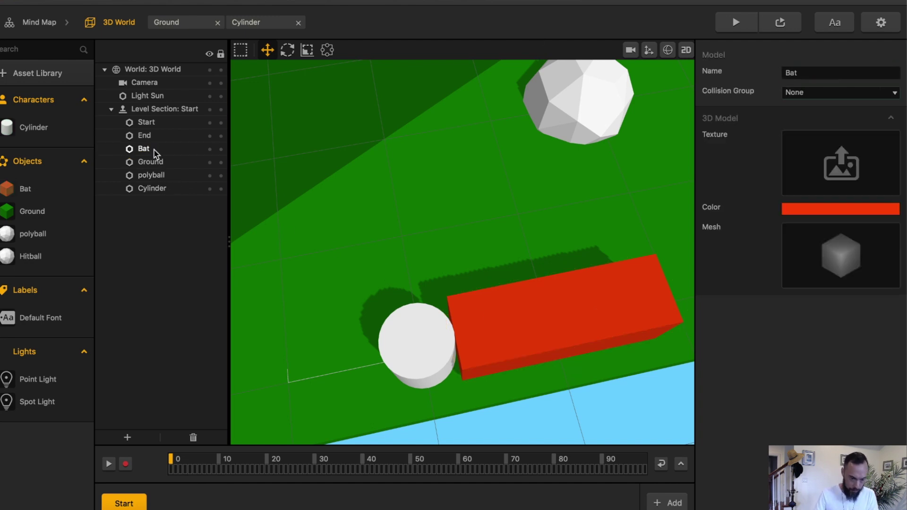
Make the Bat a child of the Cylinder in the scene hierarchy and preview the game.
click(154, 148)
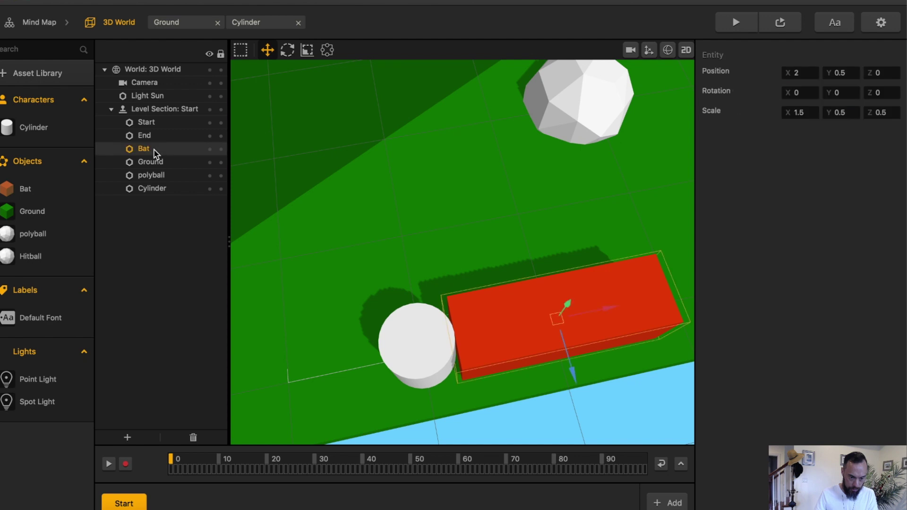
drag(155, 189, 156, 119)
drag(144, 162, 159, 120)
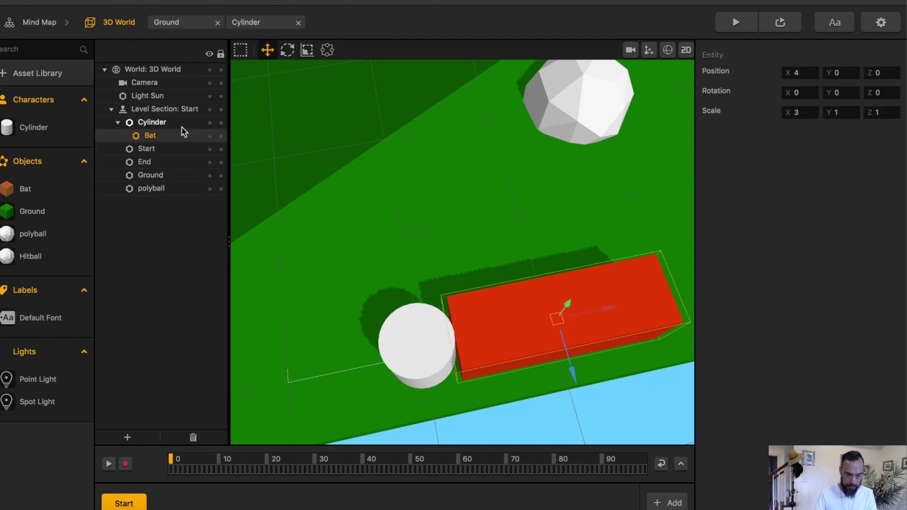
click(741, 25)
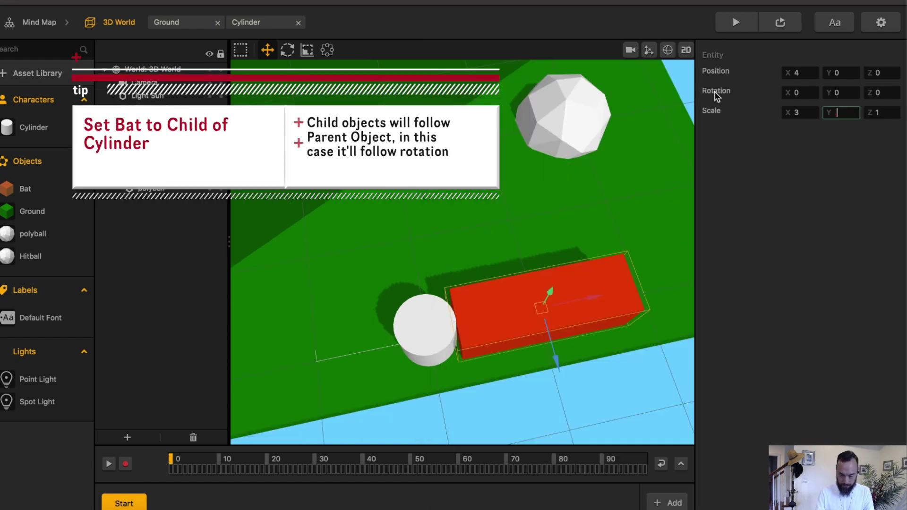
Thin the Bat by setting its Y and Z scale to 0.75.
key(Tab)
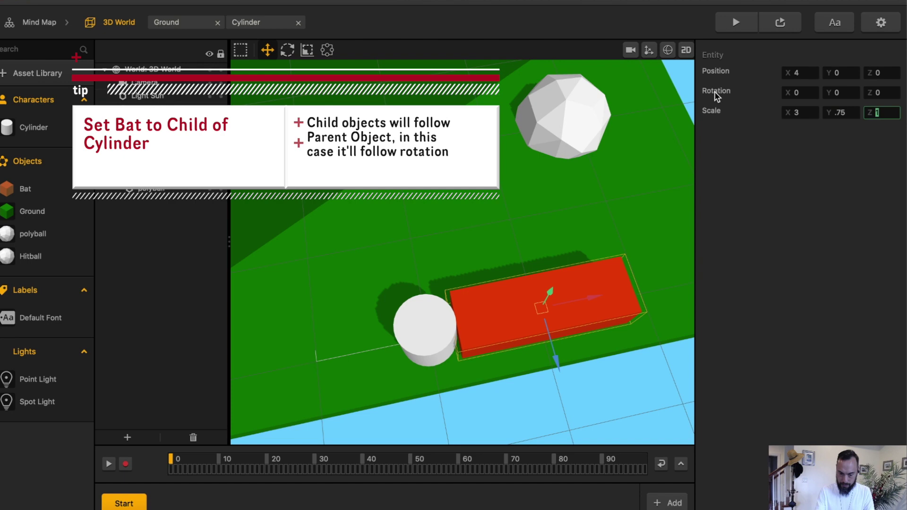
key(Return)
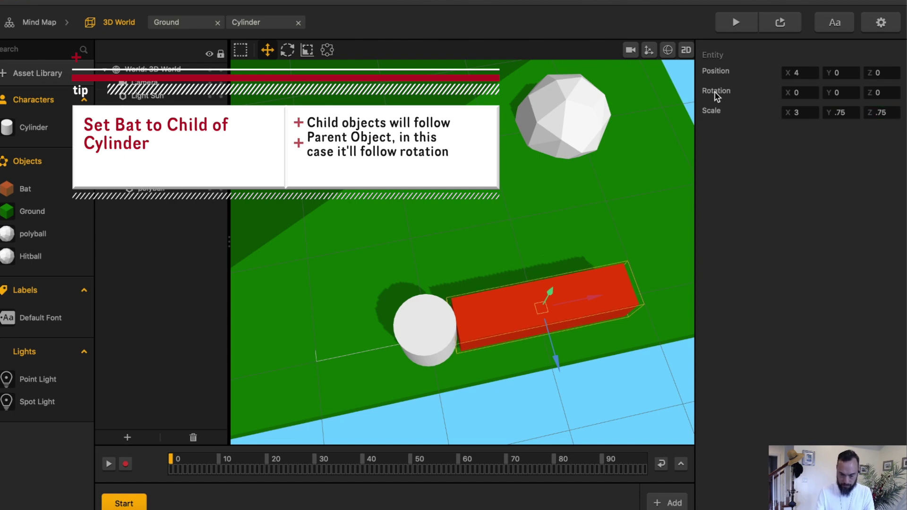
right_drag(510, 262, 709, 51)
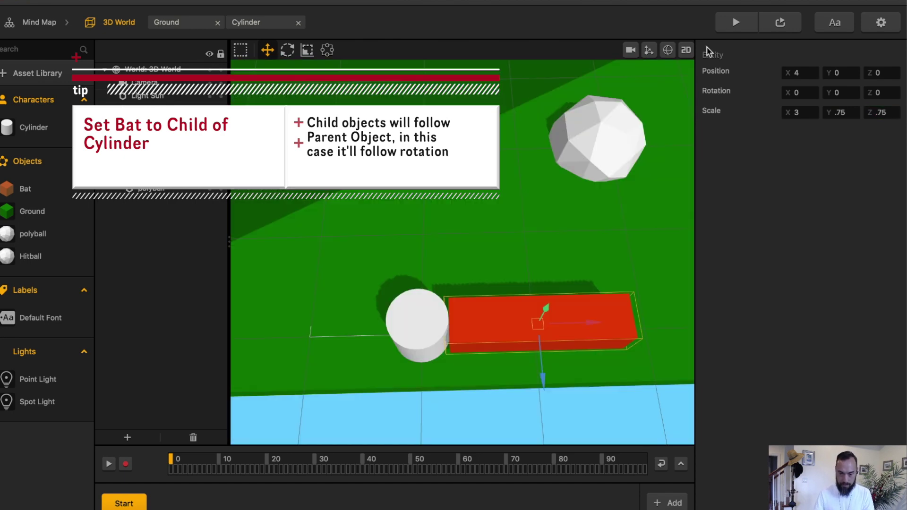
Select the Cylinder and Bat together in the game camera view and shift them in the negative X direction to centre the paddle.
click(630, 50)
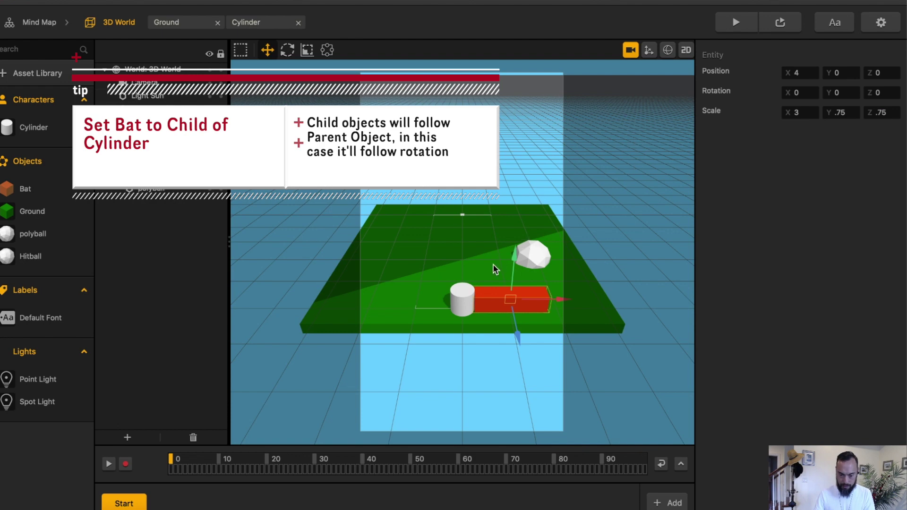
click(467, 298)
shift+click(537, 296)
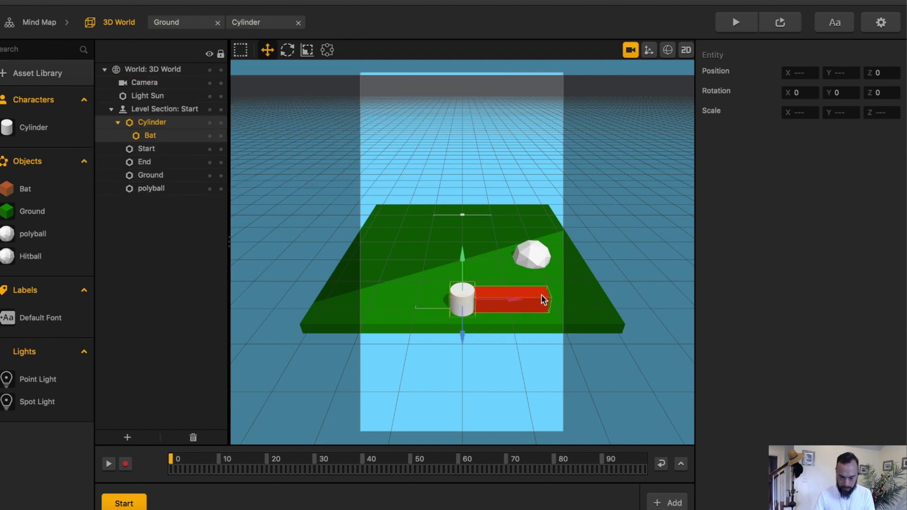
drag(544, 299, 481, 301)
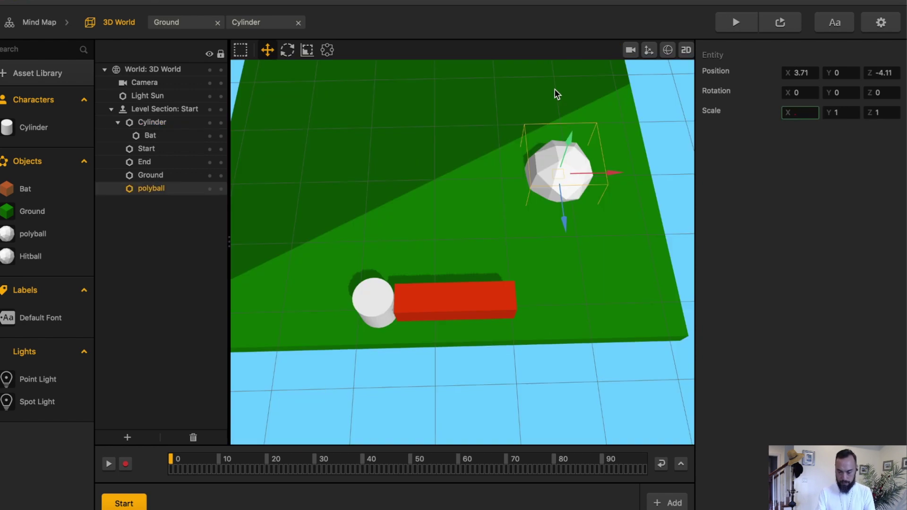
Scale the polyball to 0.5 on the X, Y and Z axes.
text(5)
key(Tab)
text(.)
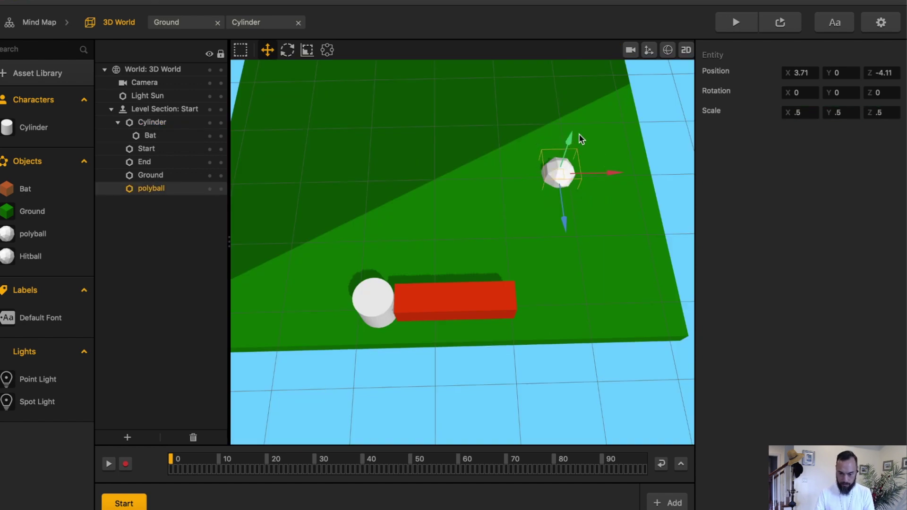
Raise the polyball to a Y position of 1.925 and enable Static physics on its Start node.
drag(571, 137, 568, 77)
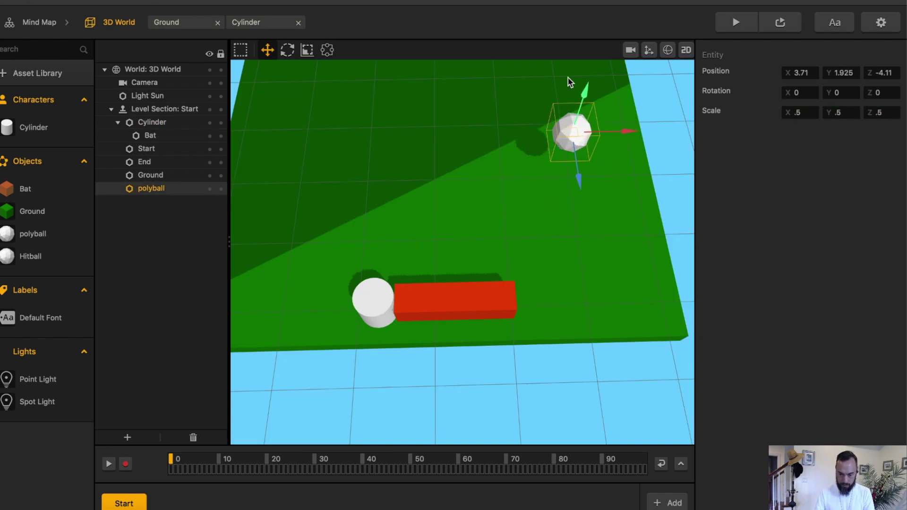
double_click(38, 237)
click(355, 313)
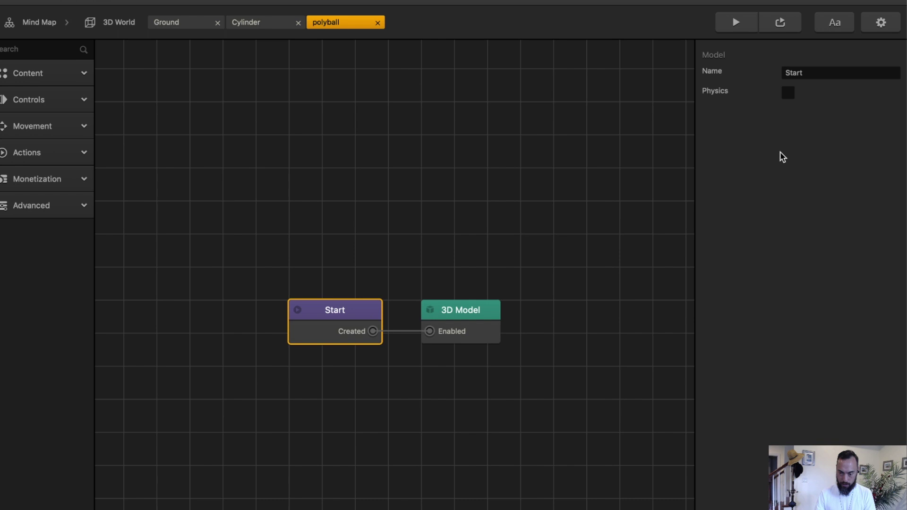
click(790, 93)
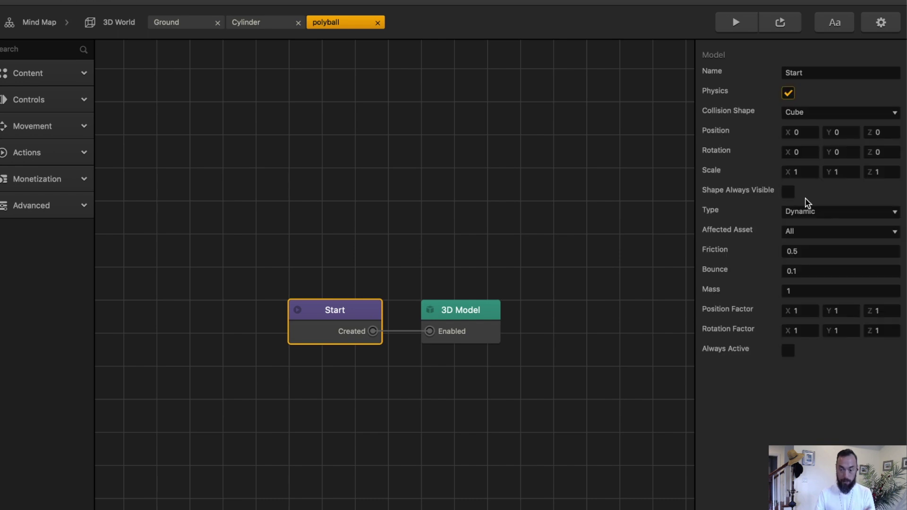
click(823, 217)
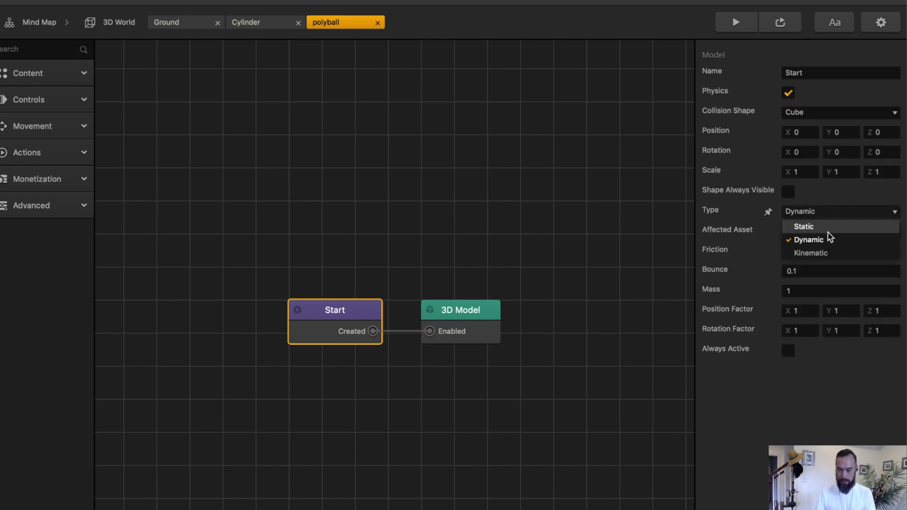
click(828, 227)
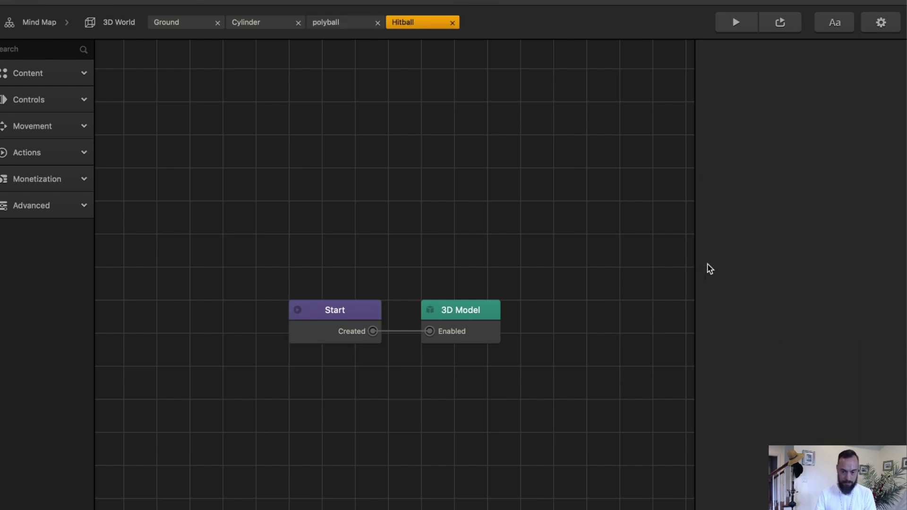
Enable physics on the Hitball's Start node with a Sphere collision shape.
click(347, 333)
click(789, 95)
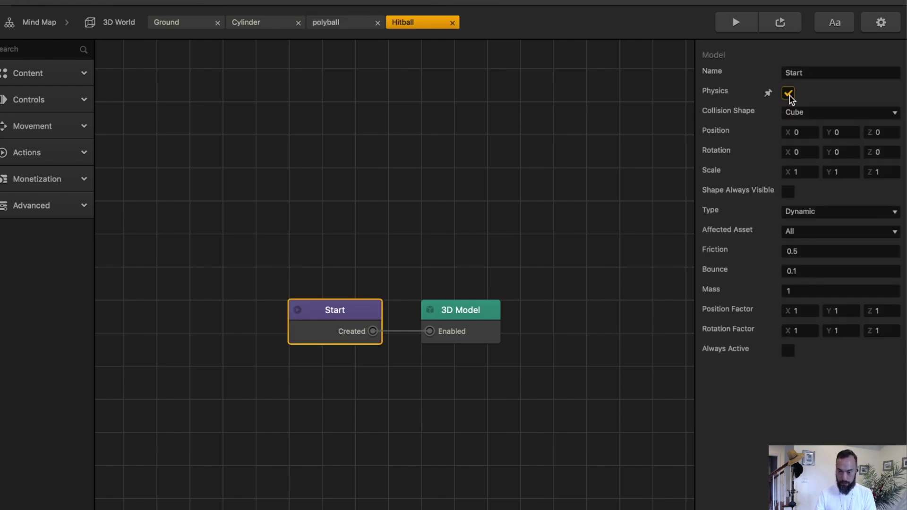
click(811, 112)
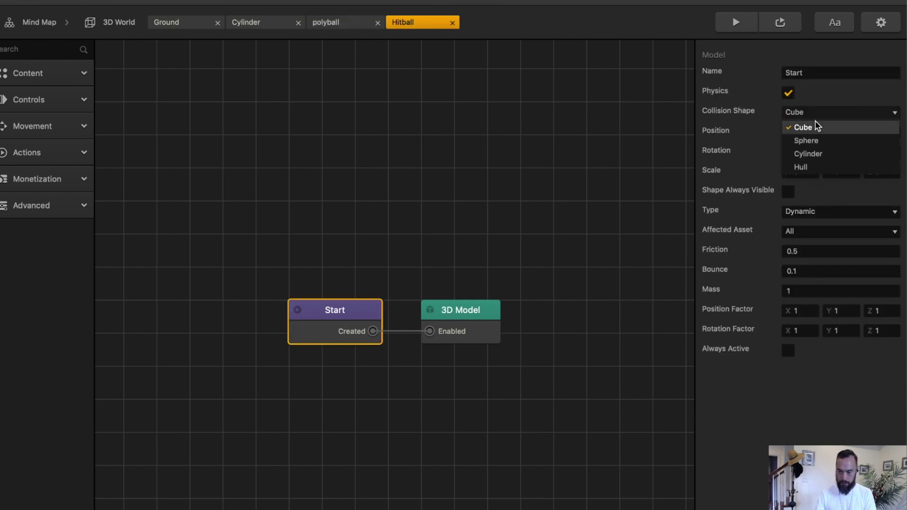
click(818, 141)
Set the polyball's collision shape to Sphere.
click(373, 24)
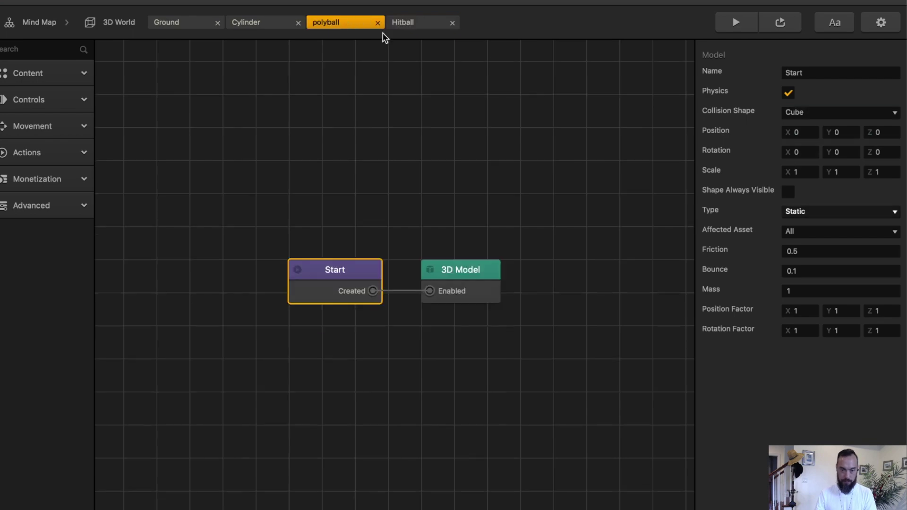
click(830, 112)
click(807, 140)
click(572, 129)
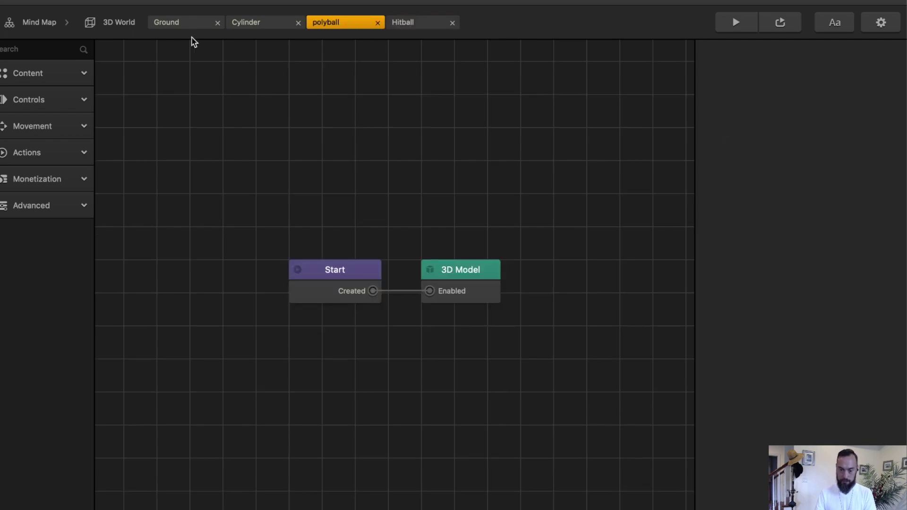
Tilt the Ground in the 3D World by rotating it about 8 degrees around the X axis.
click(127, 23)
middle_drag(414, 216, 409, 166)
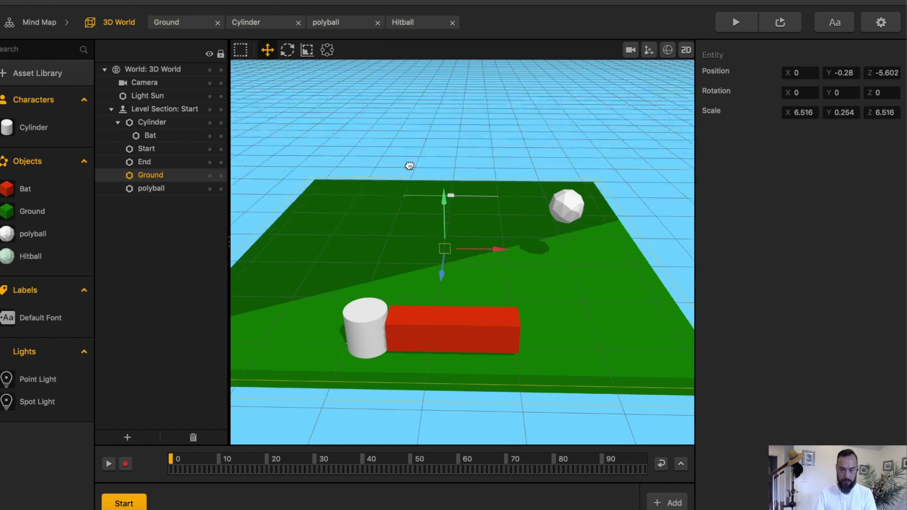
click(289, 50)
drag(442, 198, 437, 210)
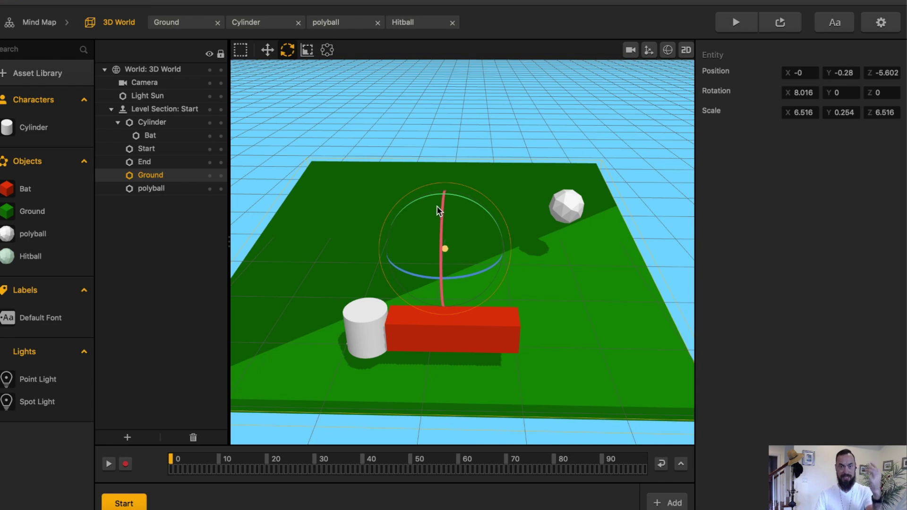
Lower the Cylinder and Bat together along the Y axis onto the tilted Ground and preview the game.
click(374, 307)
shift+click(500, 337)
click(267, 50)
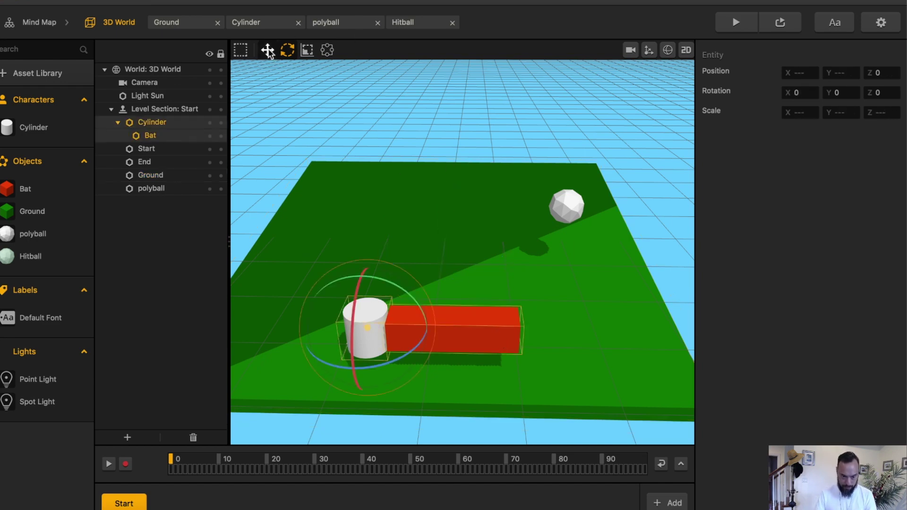
drag(365, 280, 365, 305)
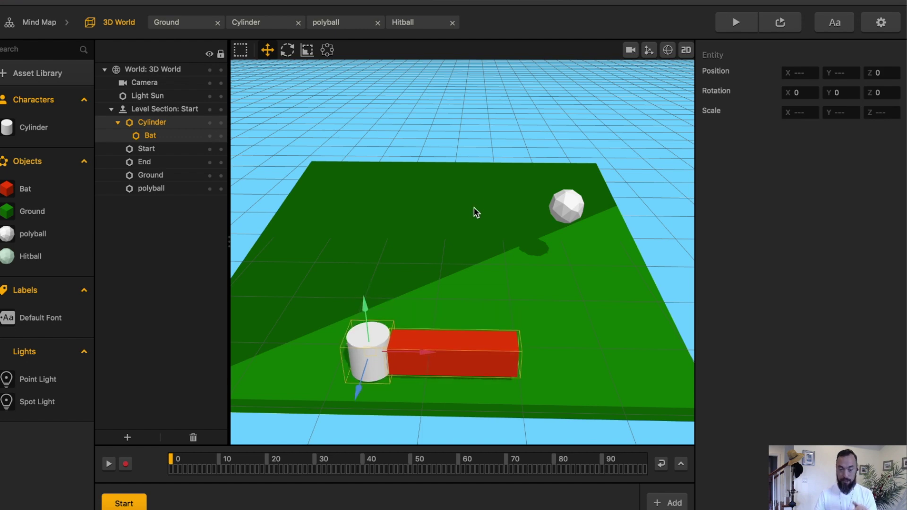
click(746, 16)
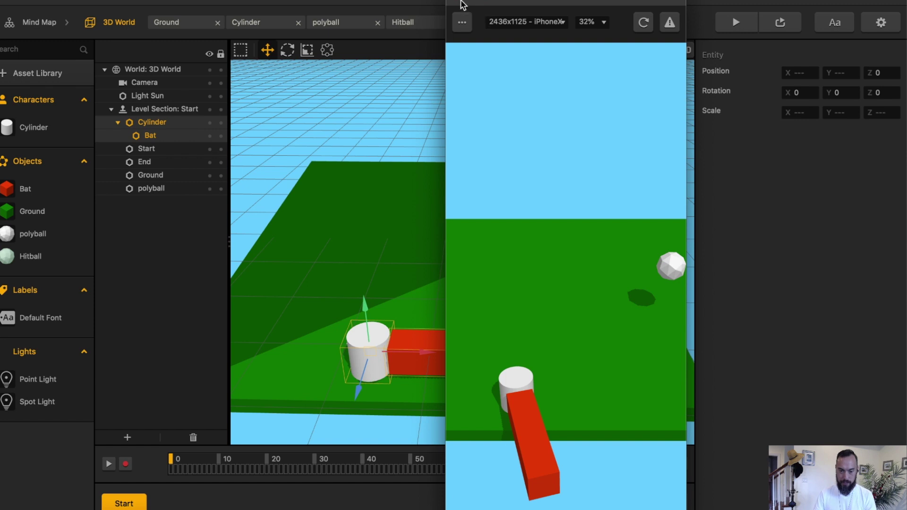
Add Spawn and Delay nodes to the polyball's graph and wire Start's Created output through the Delay to Spawn.
click(152, 188)
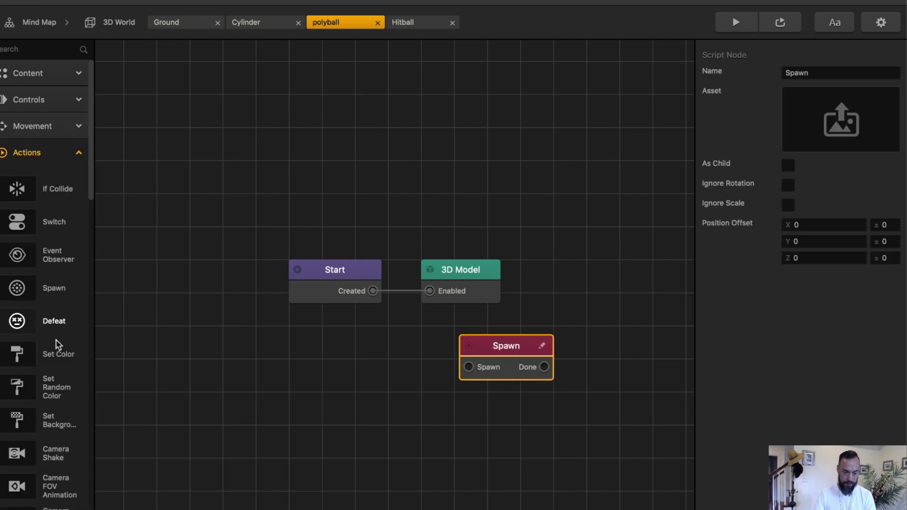
scroll(57, 338, down, 10)
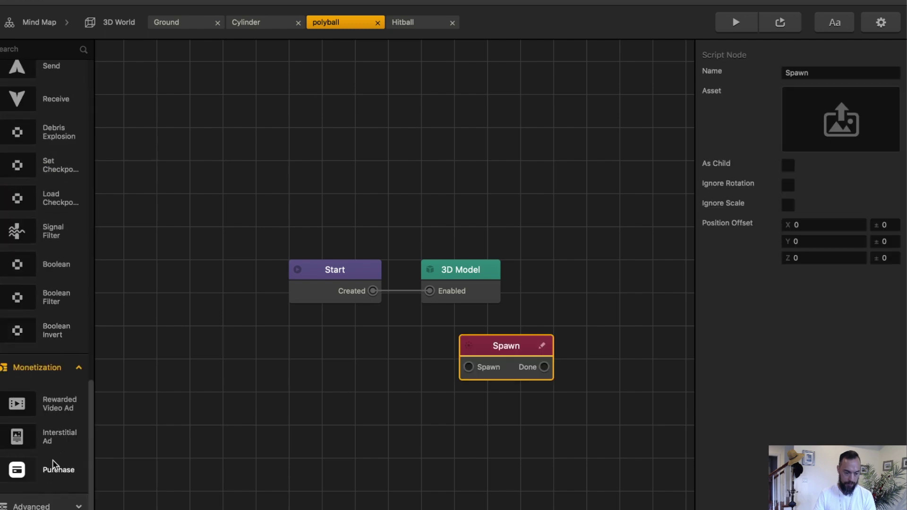
scroll(53, 440, down, 1)
scroll(53, 441, down, 5)
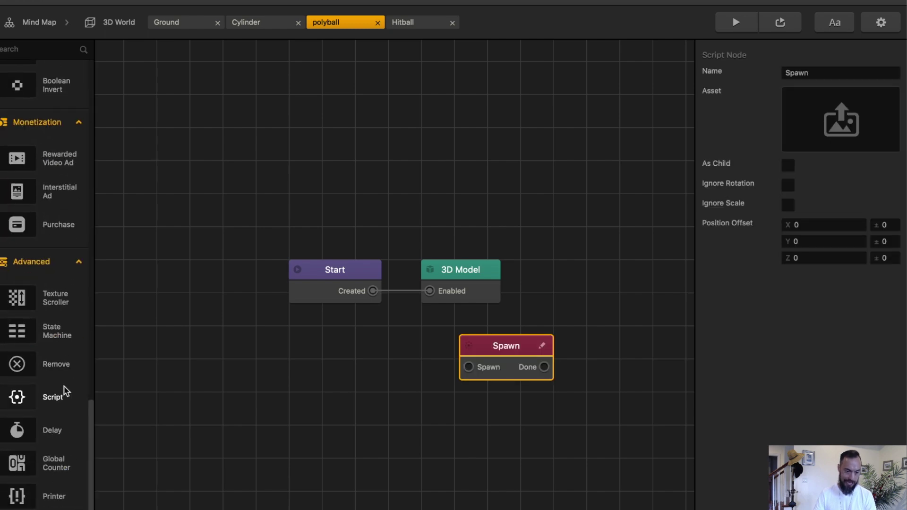
drag(49, 431, 393, 367)
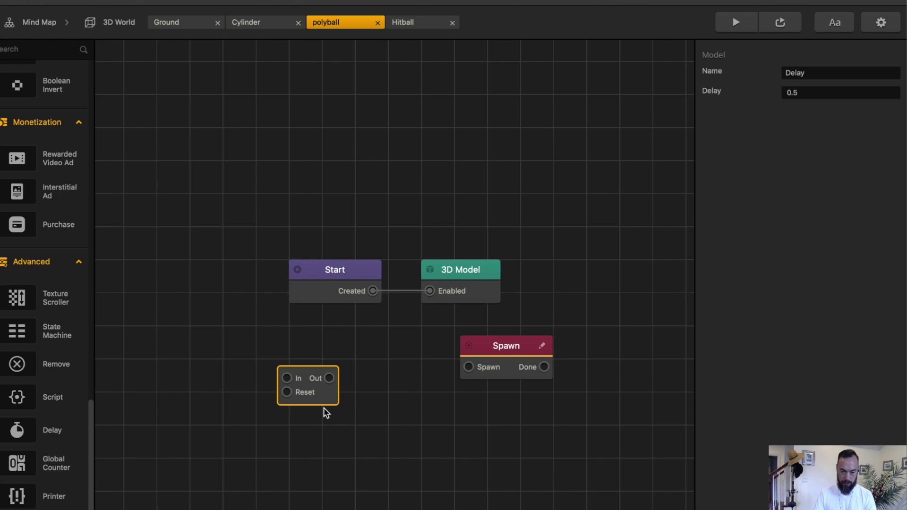
drag(323, 401, 428, 381)
drag(373, 290, 469, 368)
Assign the Hitball as the asset of the polyball's Spawn node.
click(530, 348)
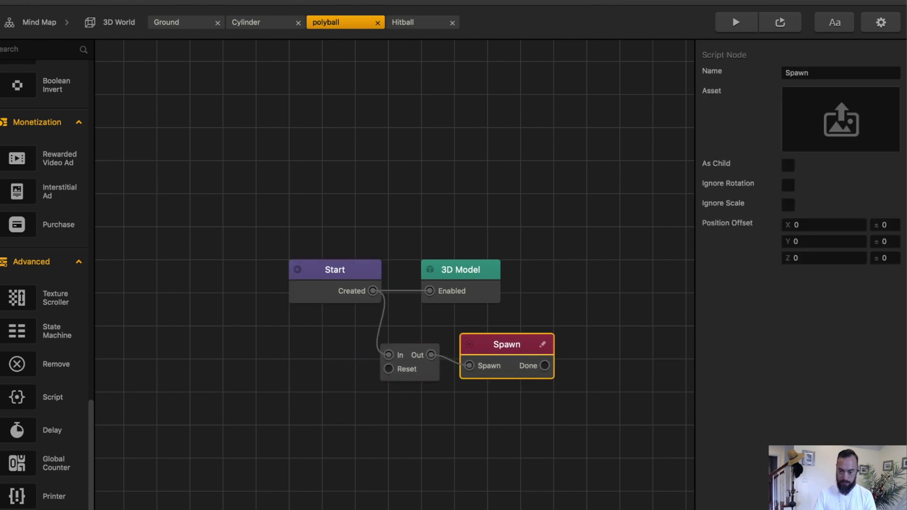
click(883, 92)
click(197, 306)
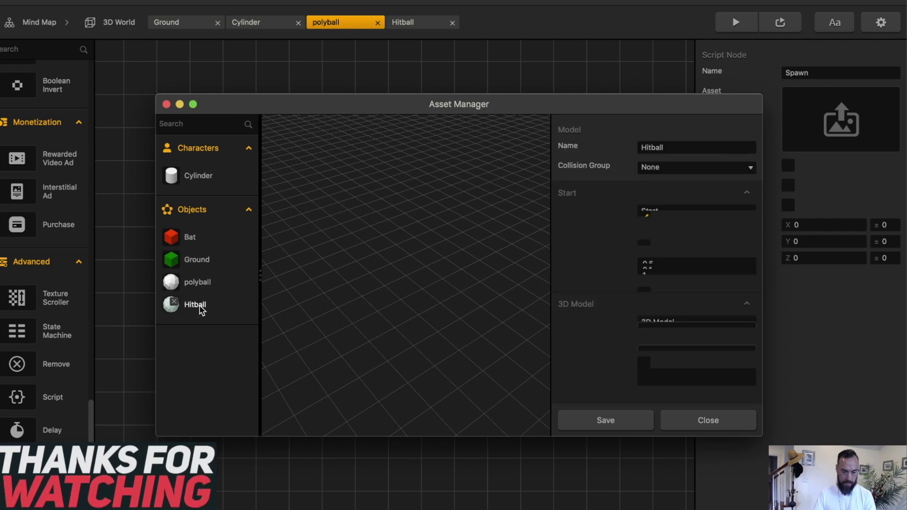
scroll(652, 296, down, 8)
scroll(652, 293, down, 5)
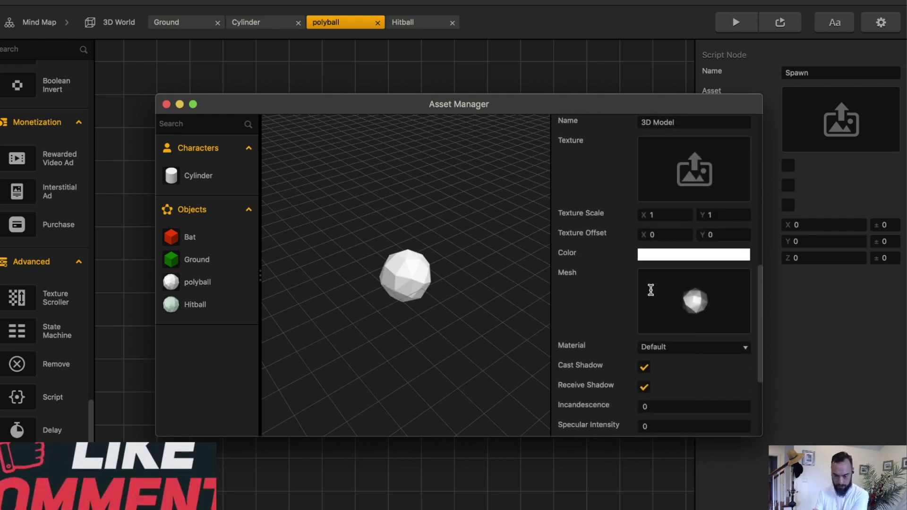
click(605, 420)
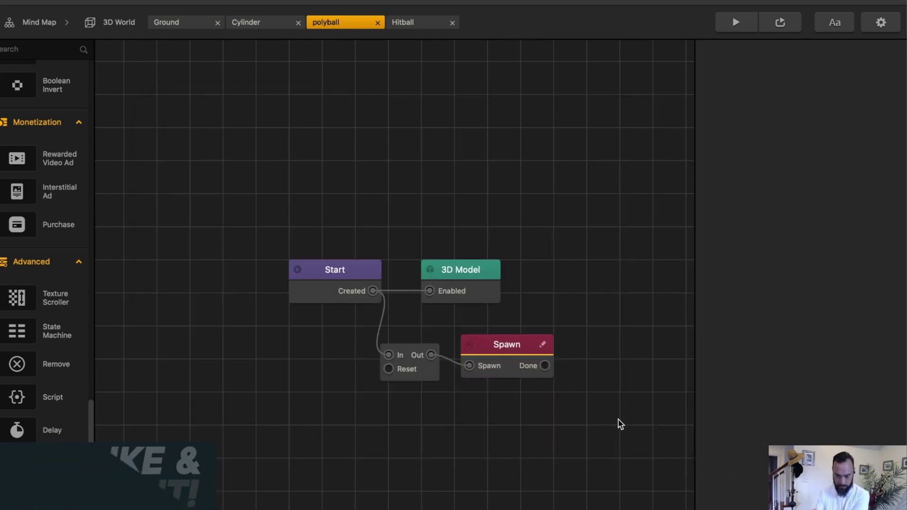
Loop the Spawn node's Done output back to the Delay's In port and preview the game.
drag(546, 367, 389, 355)
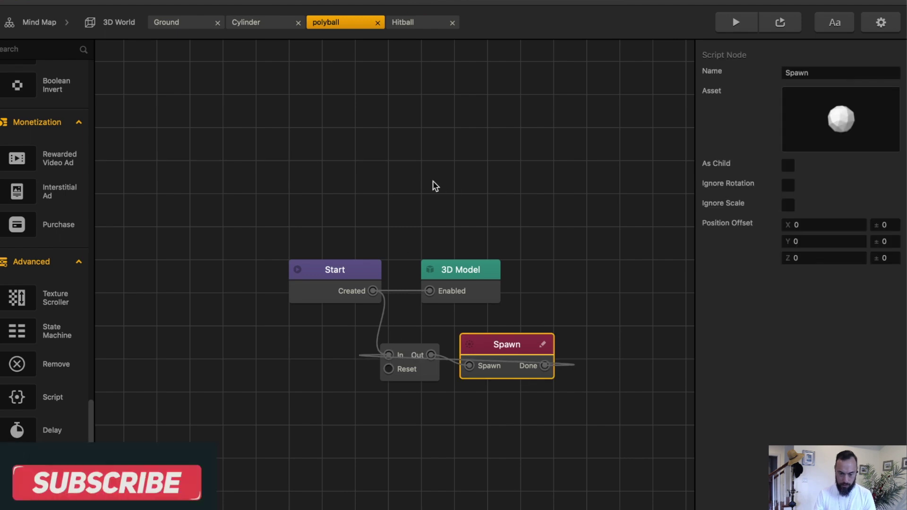
click(738, 22)
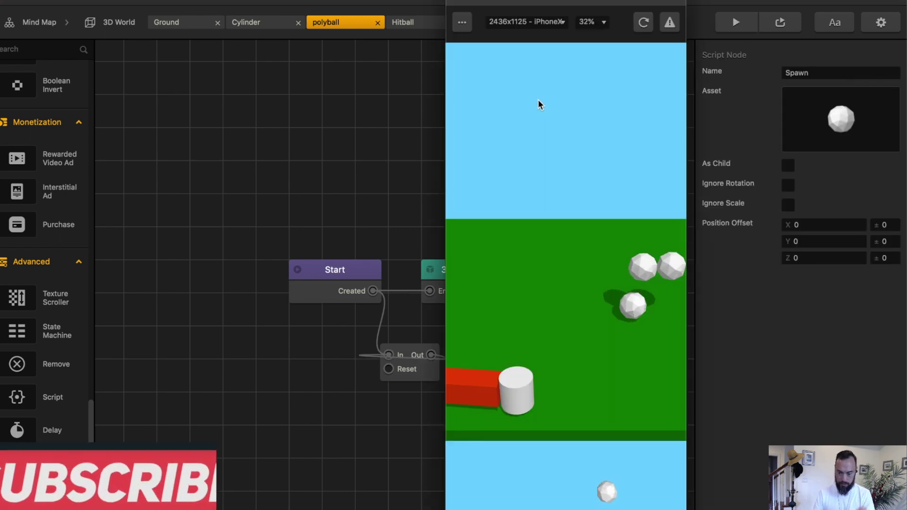
click(457, 2)
Enable Static physics on the Ground's Start node and preview the game.
click(195, 24)
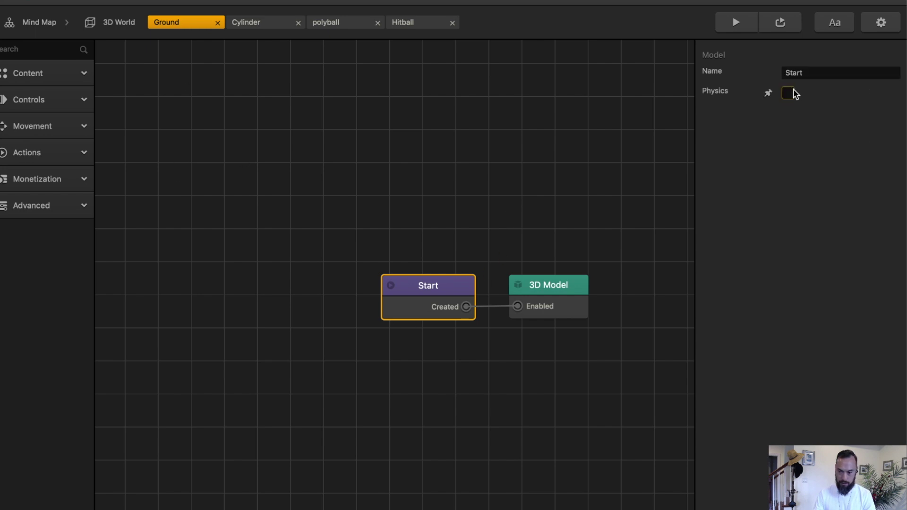
click(788, 93)
click(810, 213)
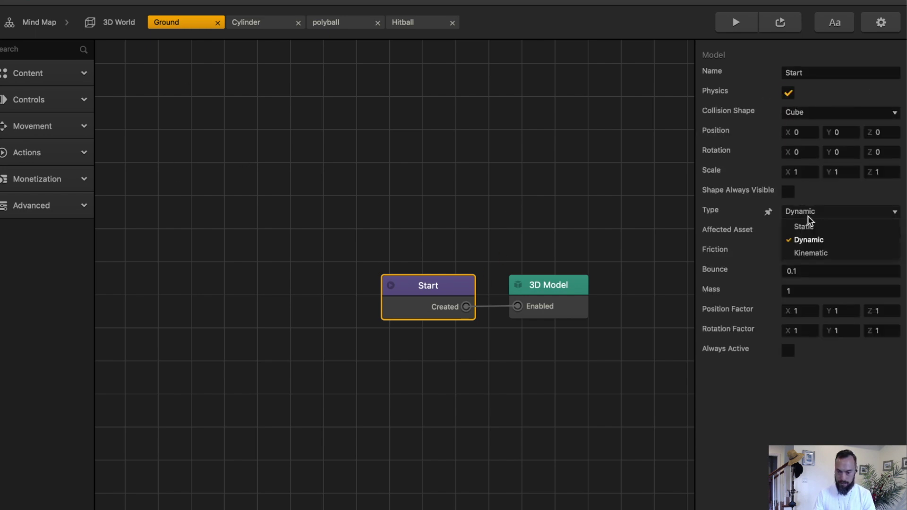
click(809, 227)
click(735, 23)
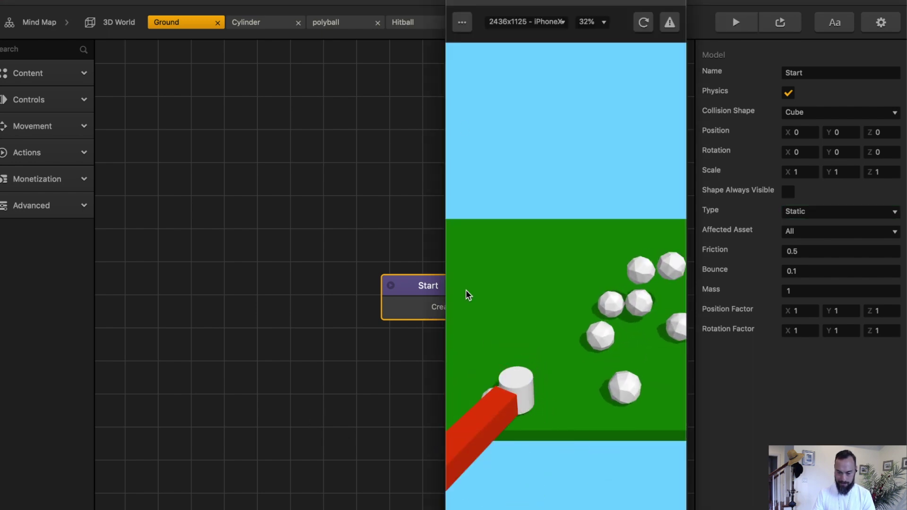
click(461, 2)
Try the Dynamic physics type on the polyball's Start node and preview the game.
click(337, 22)
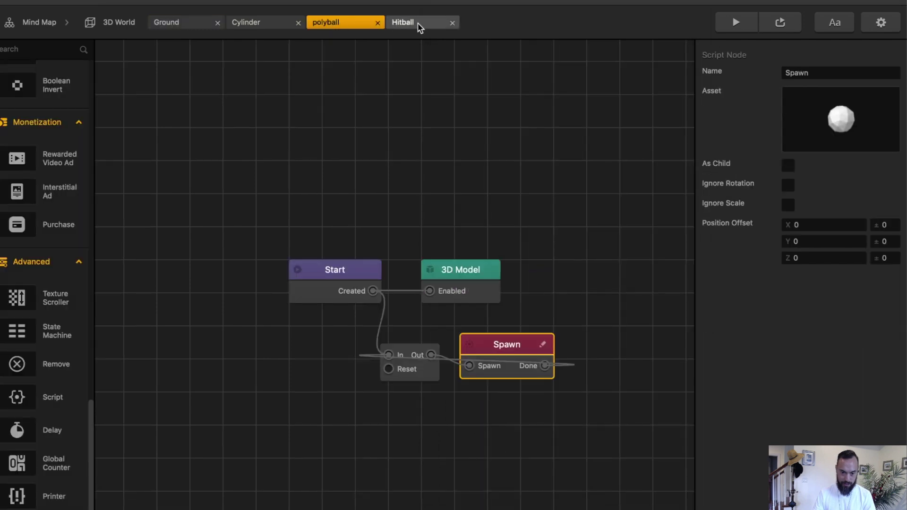
click(419, 22)
click(338, 21)
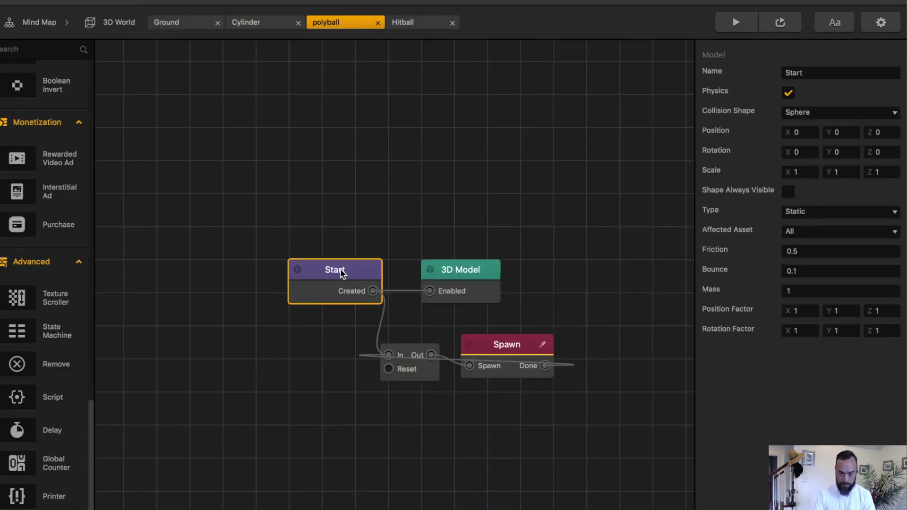
click(827, 213)
click(825, 234)
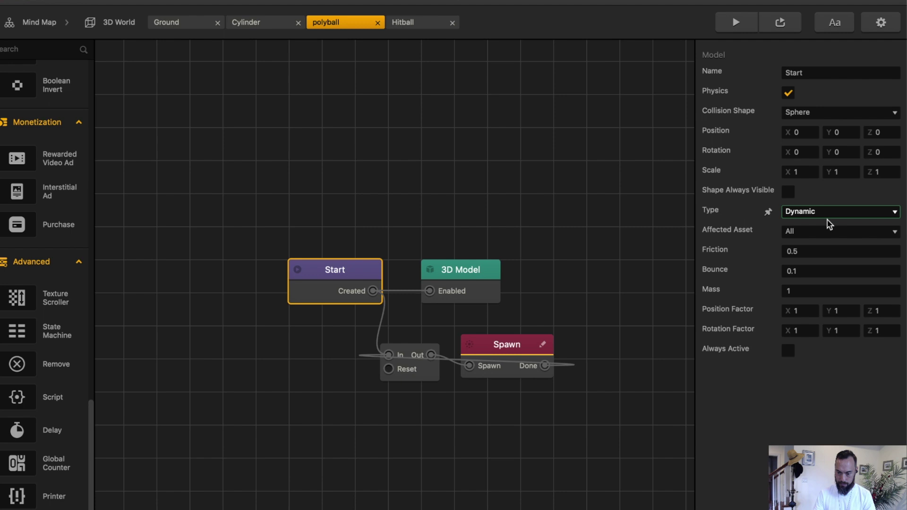
click(736, 22)
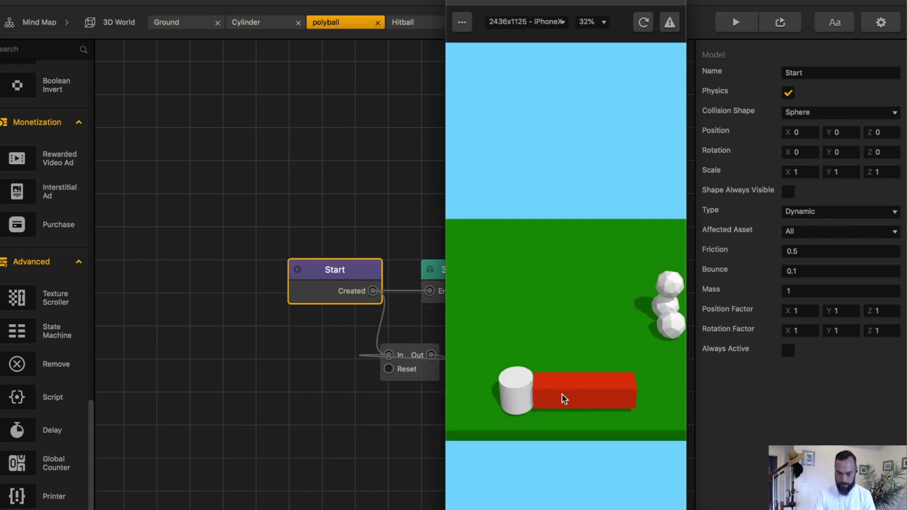
key(Escape)
Set the polyball's physics type back to Static and preview the game again.
click(827, 211)
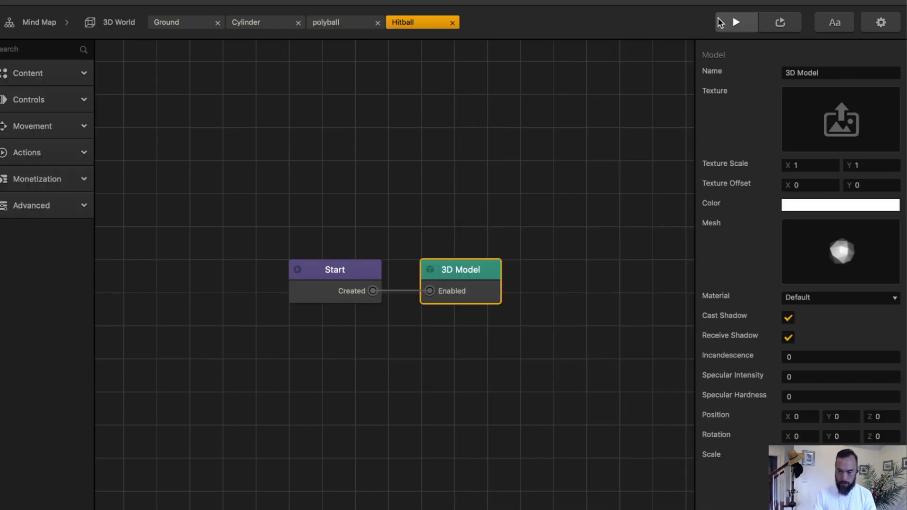
click(736, 22)
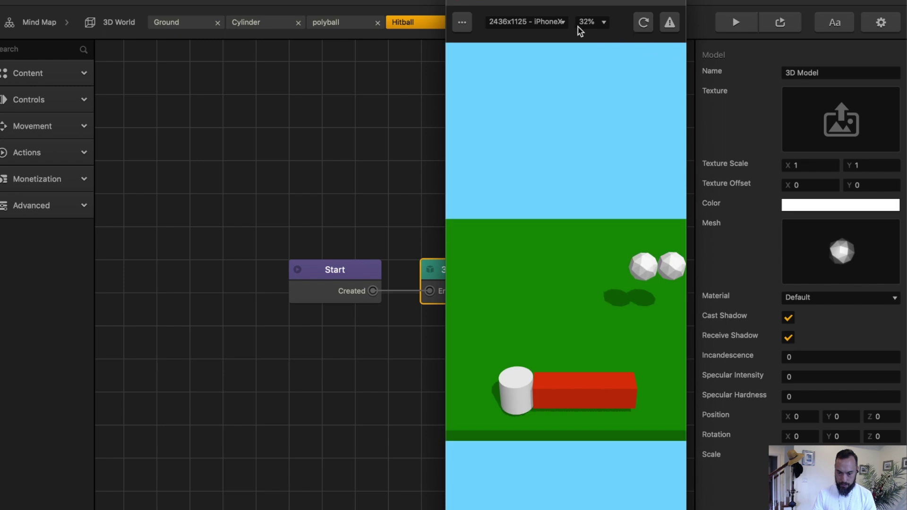
click(643, 23)
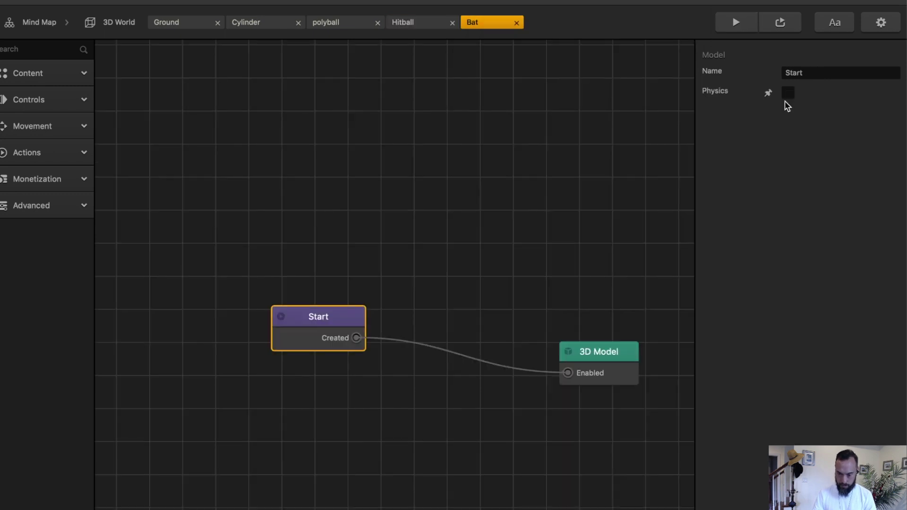
Enable physics on the Bat's Start node, set its type to Kinematic, and preview the game.
click(792, 92)
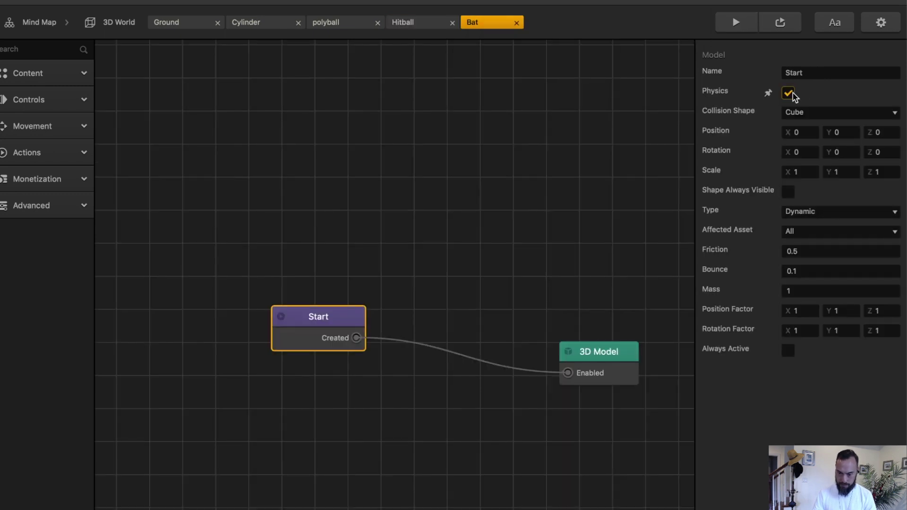
click(813, 211)
click(811, 252)
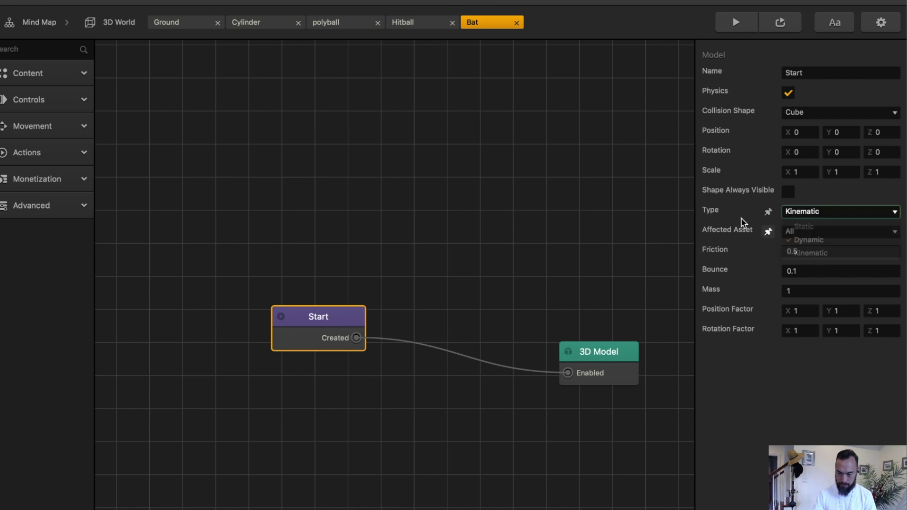
click(736, 22)
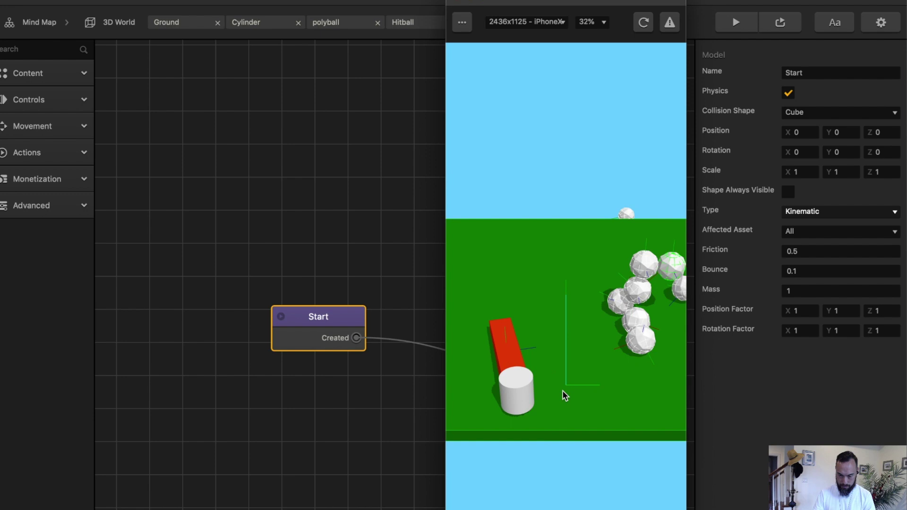
click(317, 51)
Try a random Y variation of -1 in the Position Offset of the polyball's Spawn node.
click(332, 23)
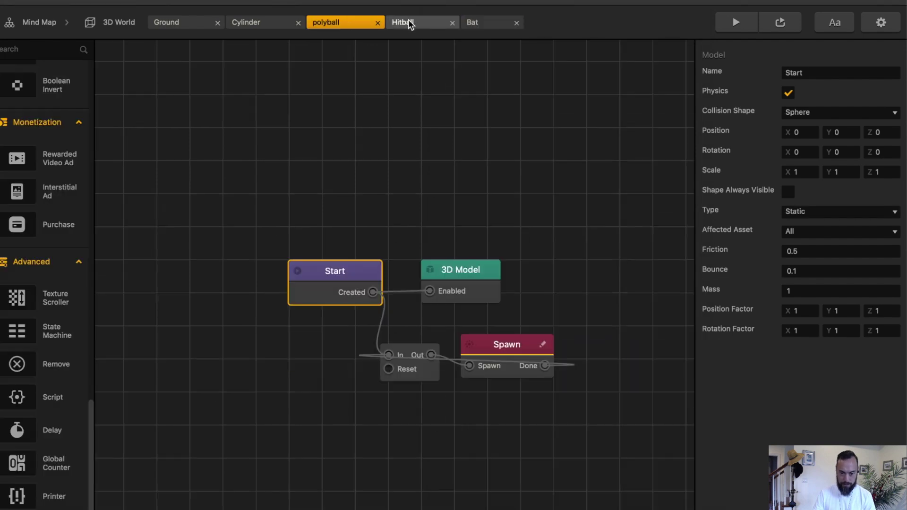
click(410, 24)
click(350, 22)
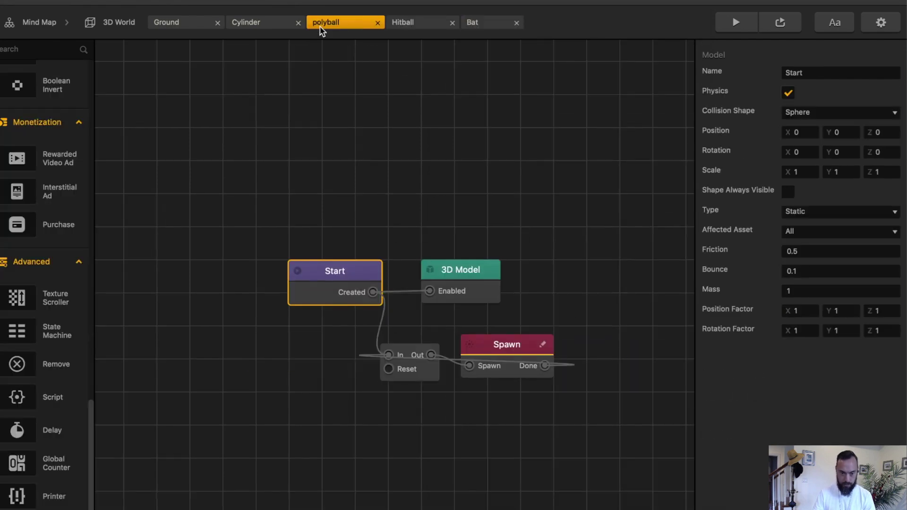
click(518, 351)
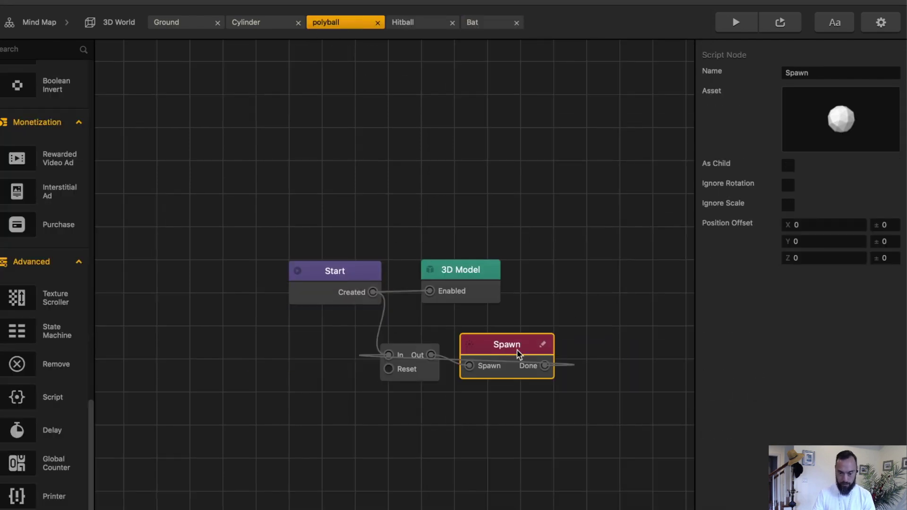
click(886, 241)
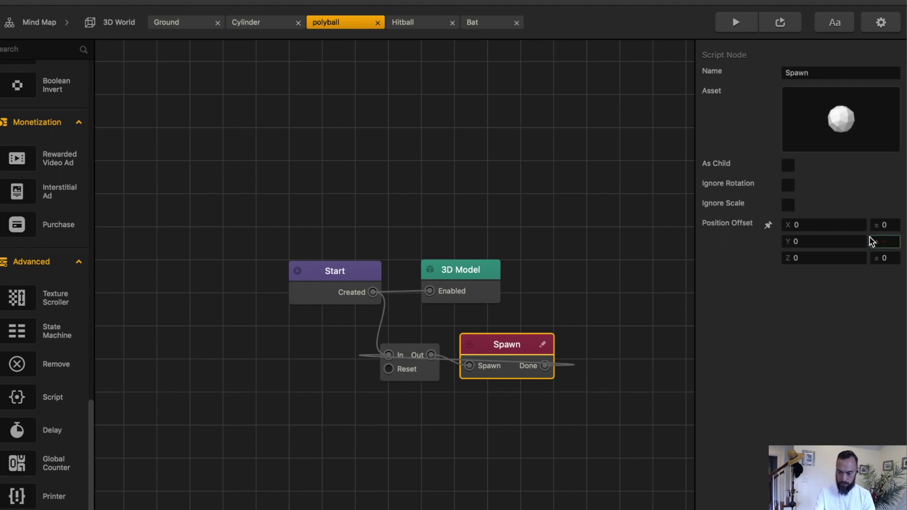
click(594, 217)
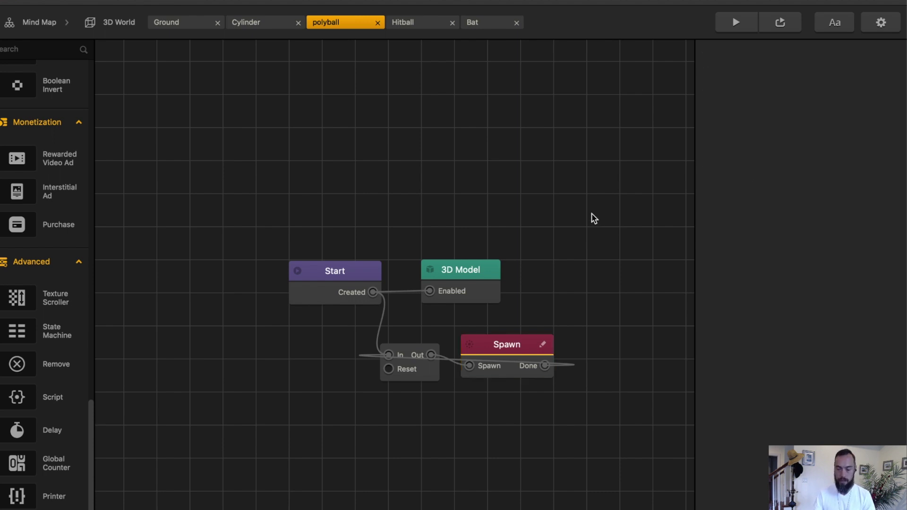
Raise the polyball in the 3D world to a Y position of about 3.11 and preview the game.
click(114, 22)
drag(572, 153, 574, 107)
click(736, 22)
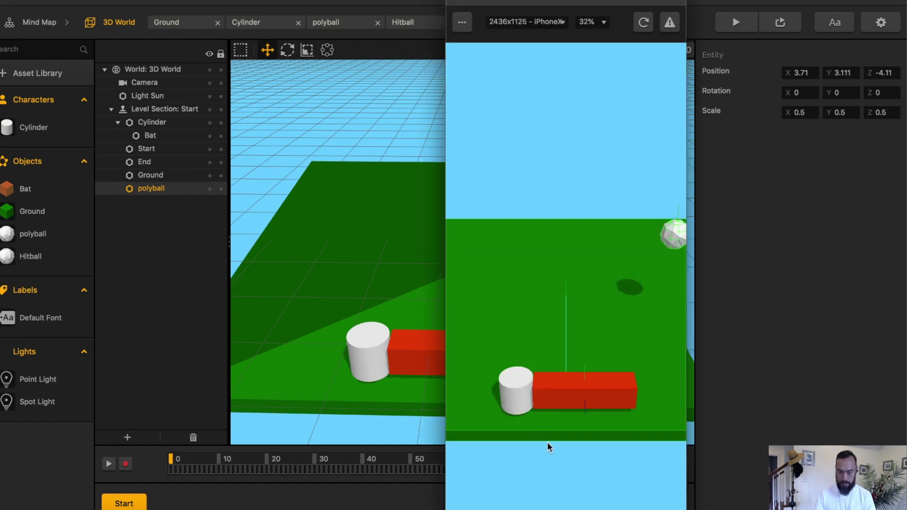
click(551, 445)
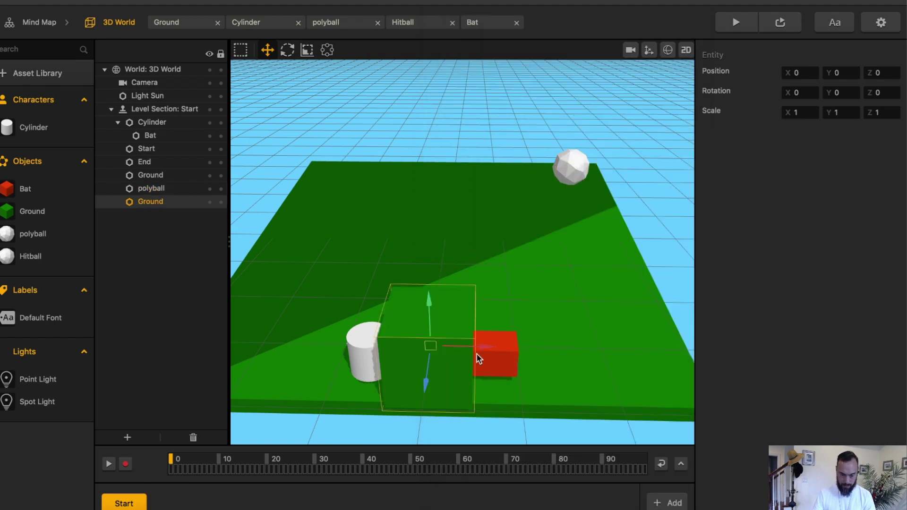
Move the small Ground block beneath the polyball to about X 4.1, Z -5.6 and tilt it about 14°, 7° and 18° on X, Y and Z.
drag(478, 355, 648, 372)
drag(612, 398, 619, 269)
click(572, 173)
click(581, 245)
key(e)
drag(566, 240, 577, 230)
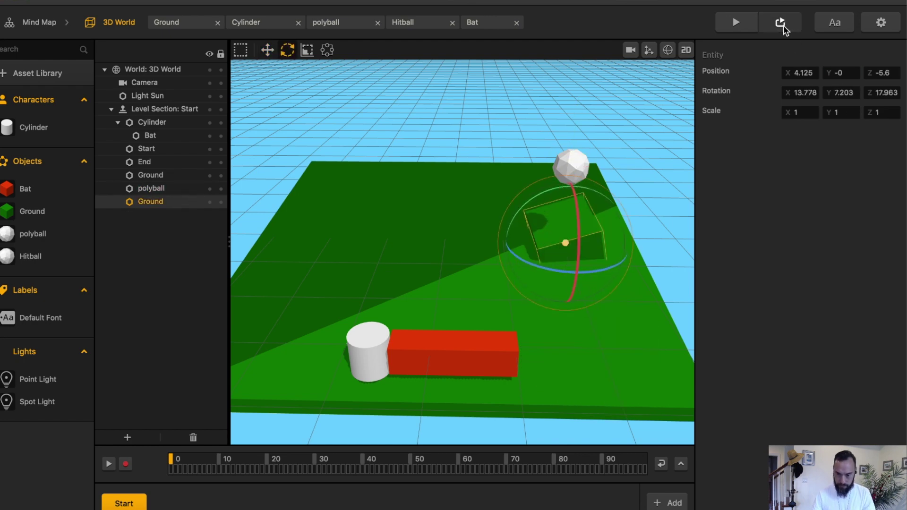
click(781, 22)
key(super+w)
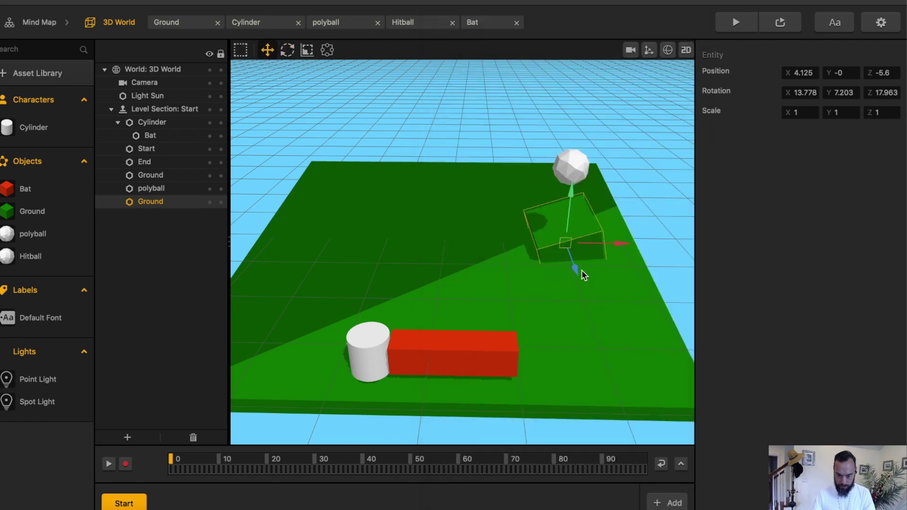
Shift the tilted Ground block forward to about Z -5.14, turn it to about -5° on Y, and preview the game.
mouse_move(583, 270)
mouse_down()
mouse_move(576, 277)
mouse_move(595, 277)
mouse_move(583, 277)
mouse_up()
key(e)
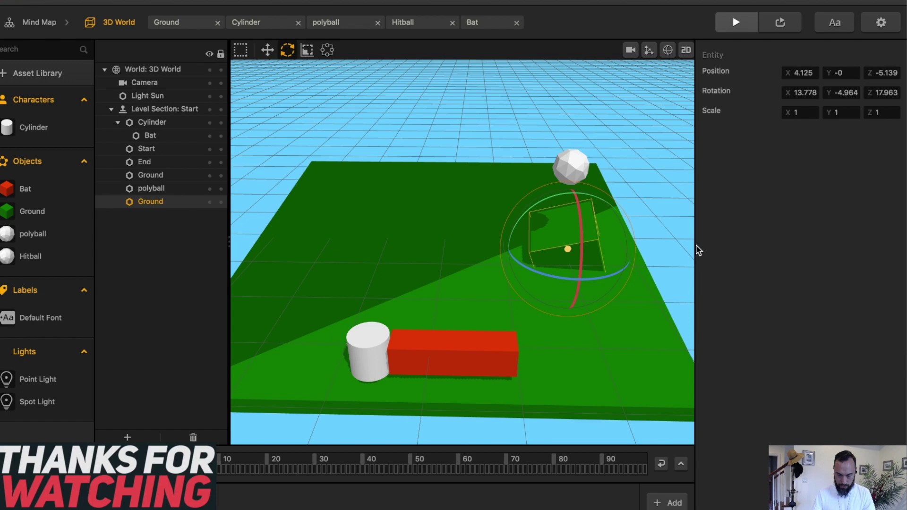
click(533, 419)
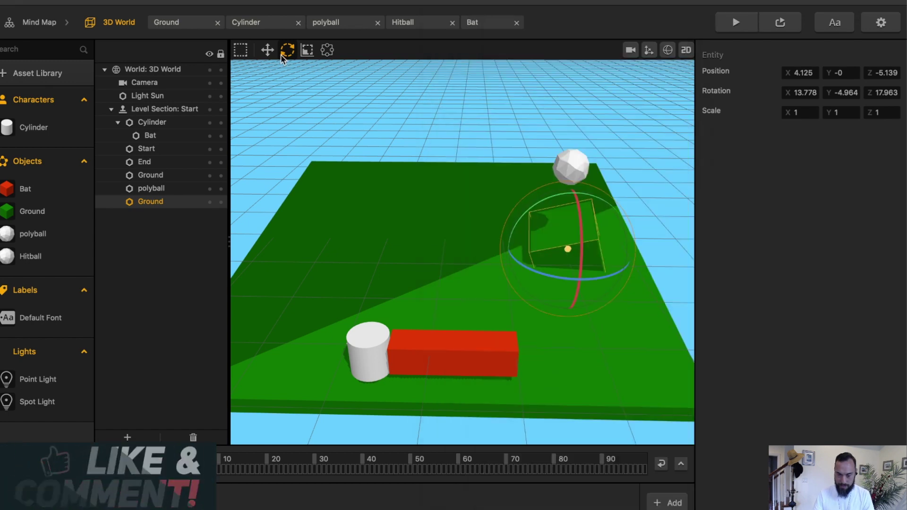
Set the Y position offset of the polyball's Spawn node to -1 and clear its random Y variation.
click(331, 22)
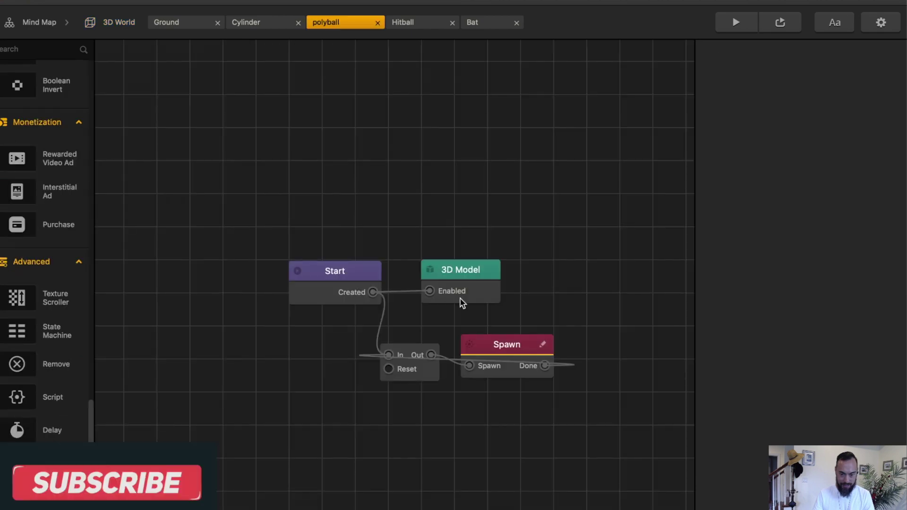
click(509, 342)
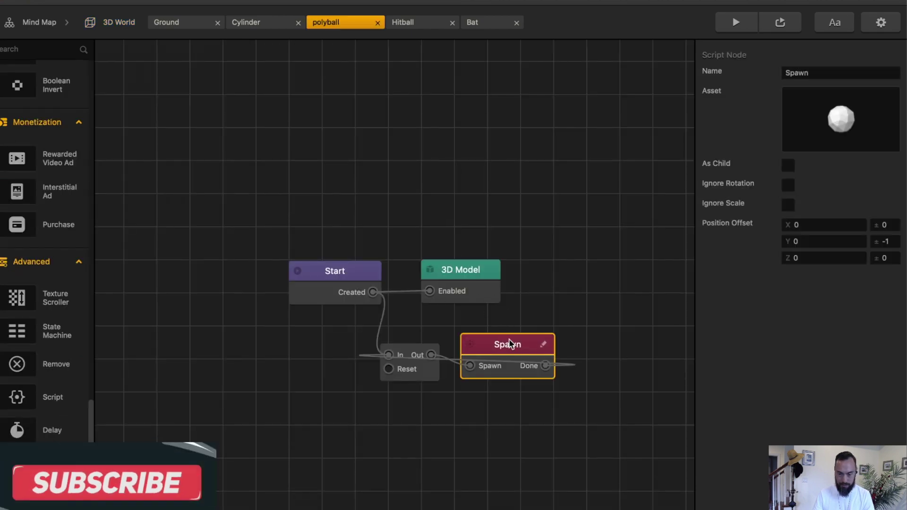
click(896, 240)
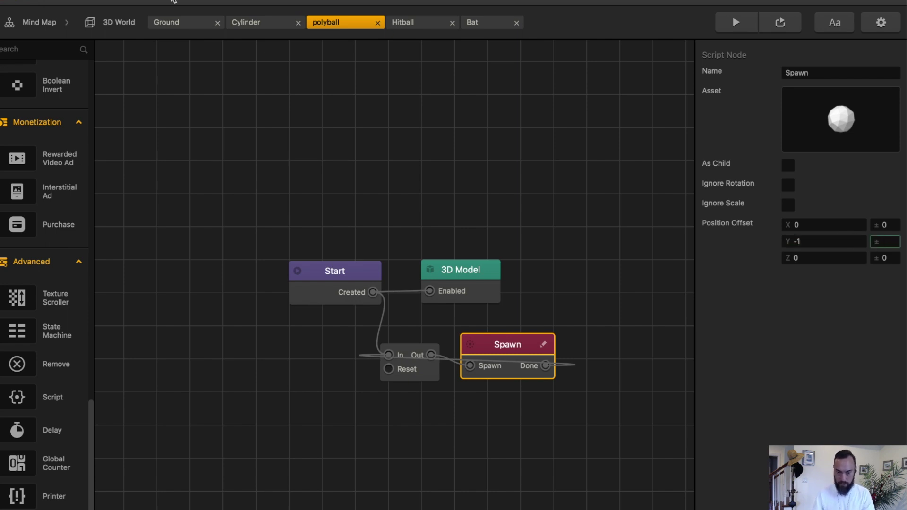
Turn the tilted Ground block to about 3.3° on Y and preview the game, swinging the bat at the balls.
click(109, 22)
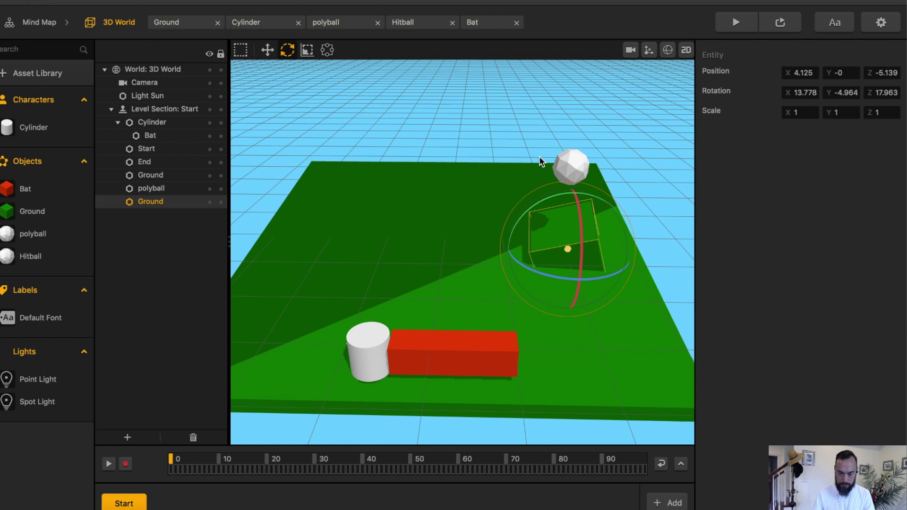
click(735, 23)
click(522, 438)
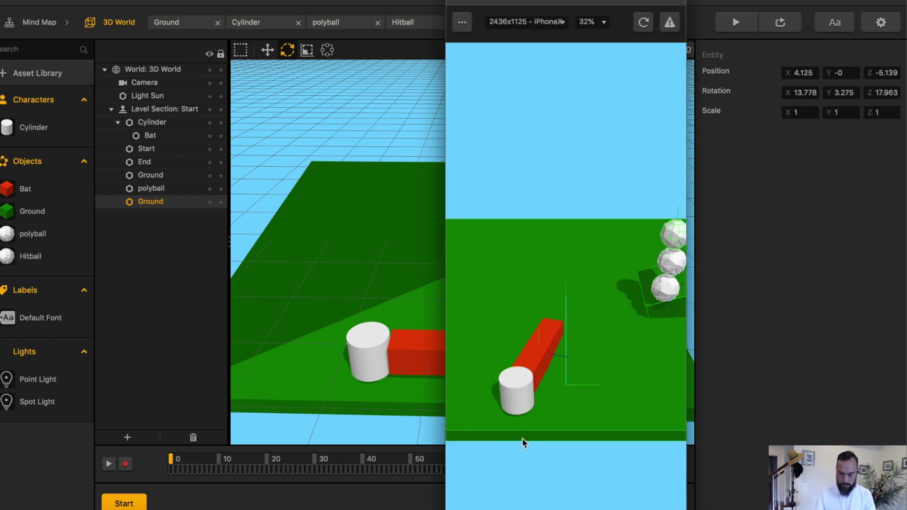
click(523, 439)
click(522, 438)
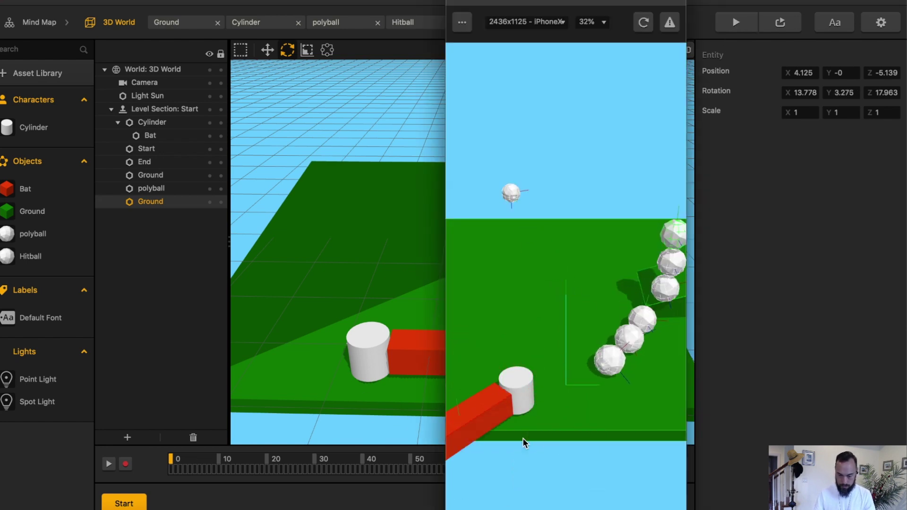
Set the polyball's Delay node to 0.75 and test the bat against the spawned balls in the preview.
click(447, 8)
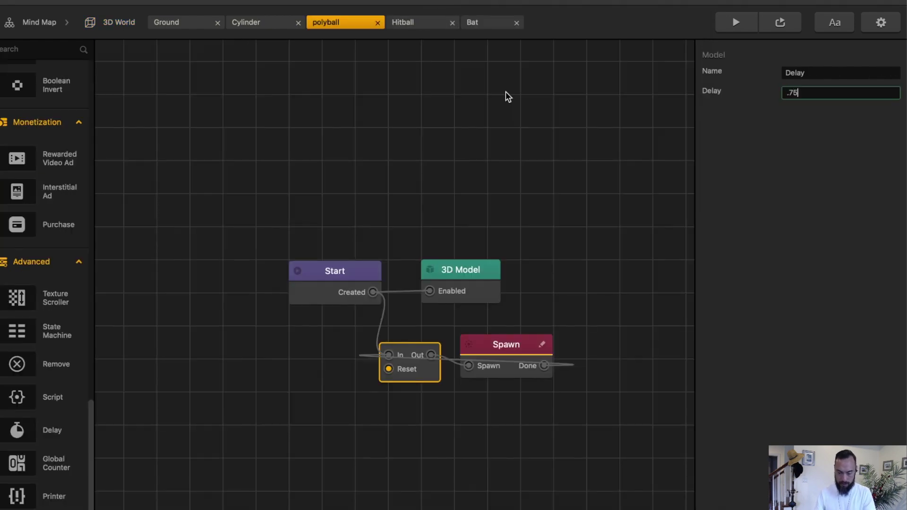
key(Return)
click(736, 23)
click(531, 428)
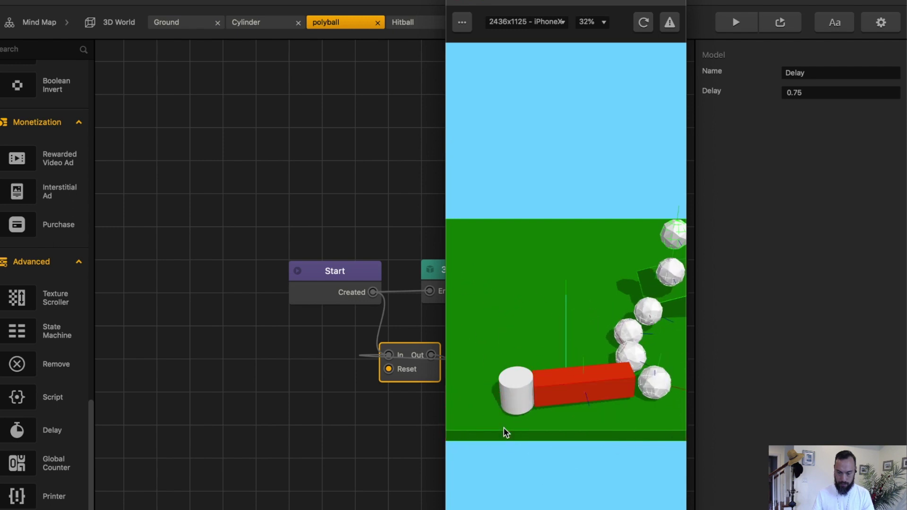
Add the Half Ring shape from the asset library to the project's objects.
click(126, 24)
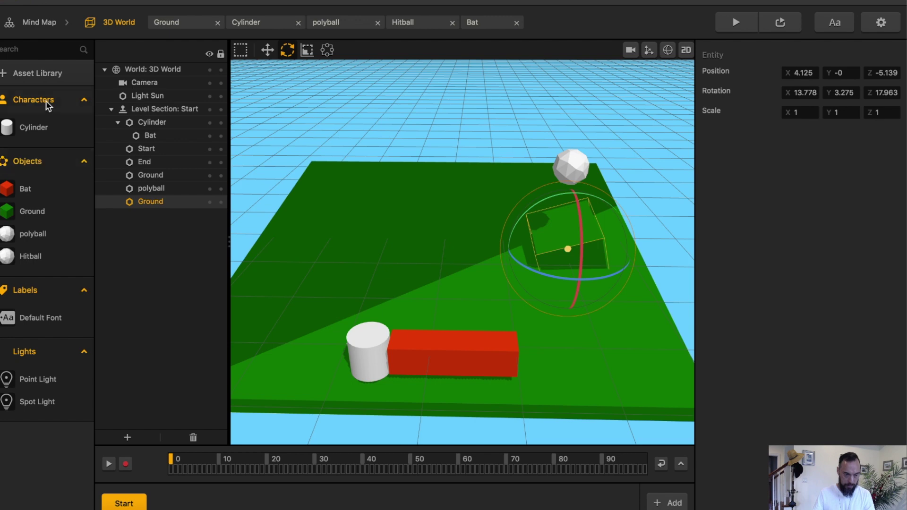
click(55, 75)
double_click(260, 316)
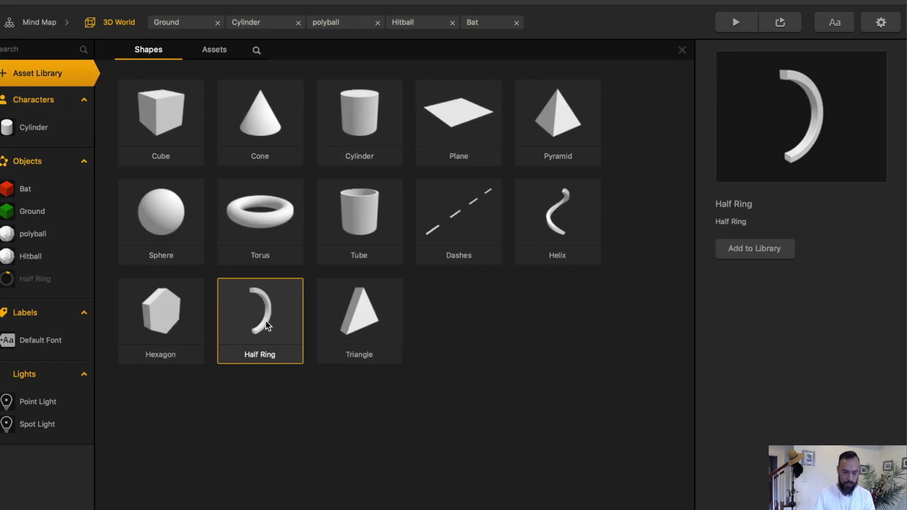
Add a Set Random Color node to the Half Ring's behavior and connect the Start node's Created output to its Change input.
double_click(38, 277)
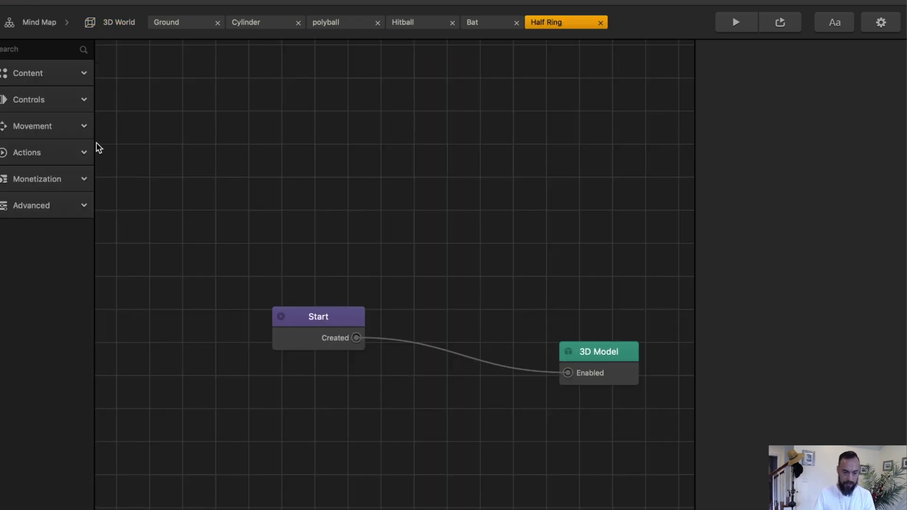
click(63, 100)
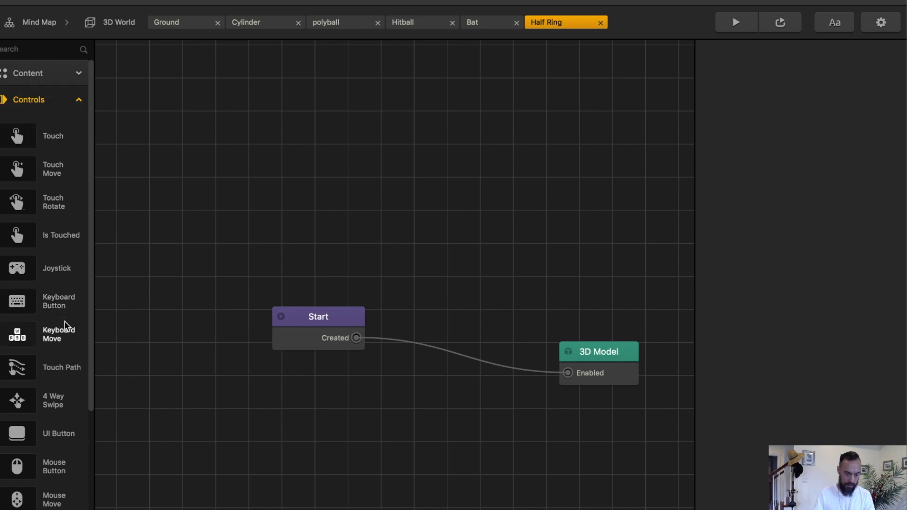
scroll(65, 325, down, 3)
click(52, 454)
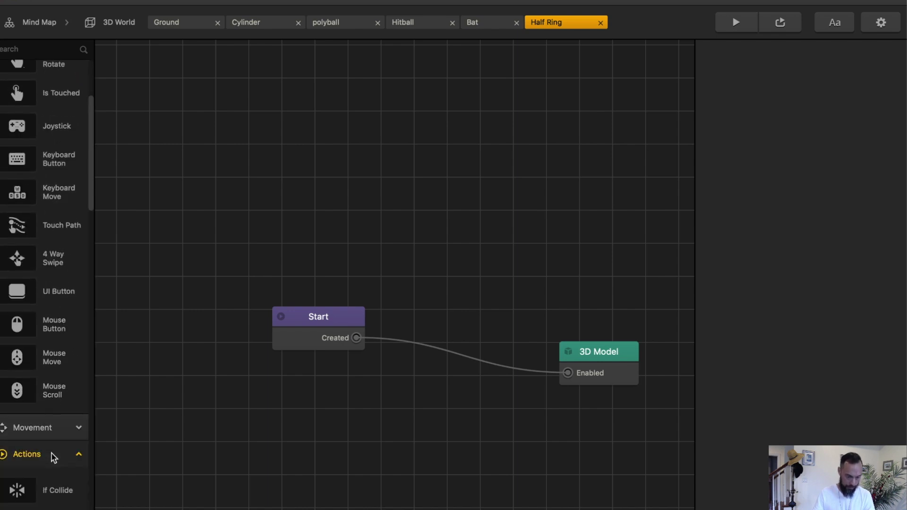
scroll(58, 444, down, 8)
drag(19, 282, 424, 276)
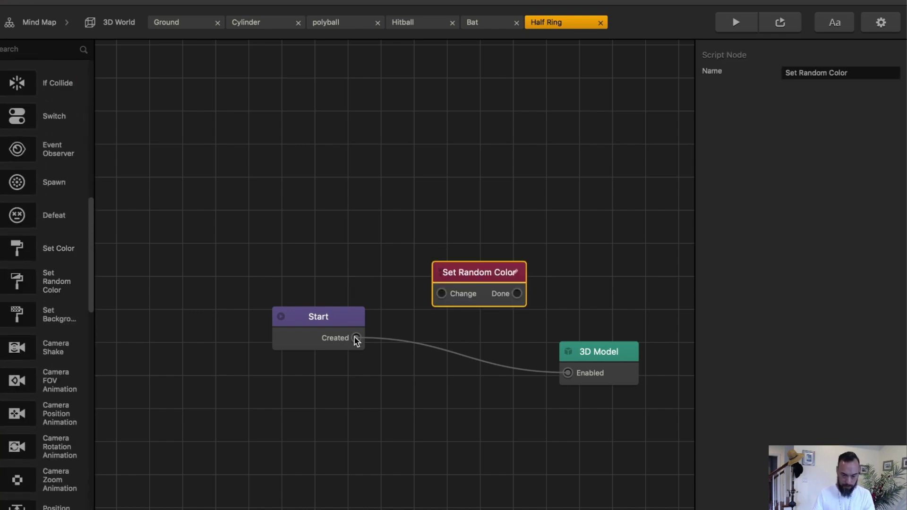
drag(356, 341, 441, 294)
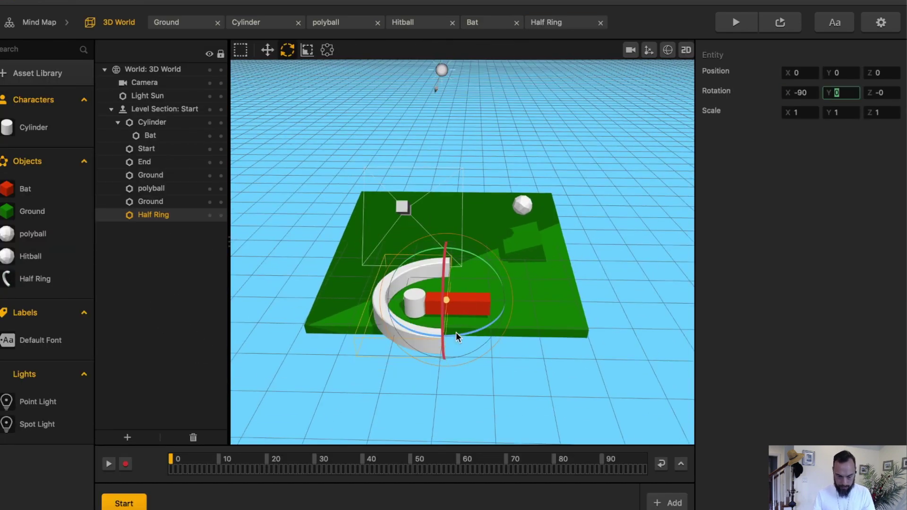
Set the Half Ring's Y rotation to -90 in the 3D world so its arch faces the far side.
drag(455, 333, 657, 73)
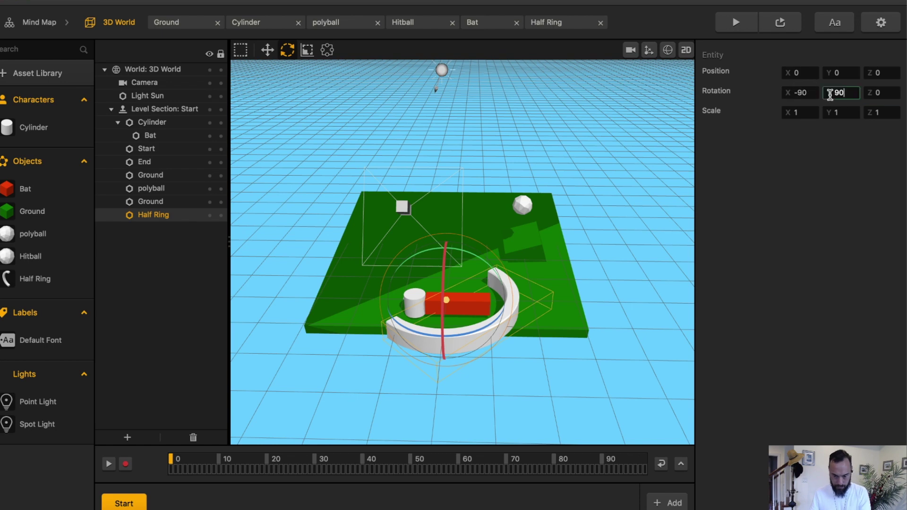
text(-)
key(Tab)
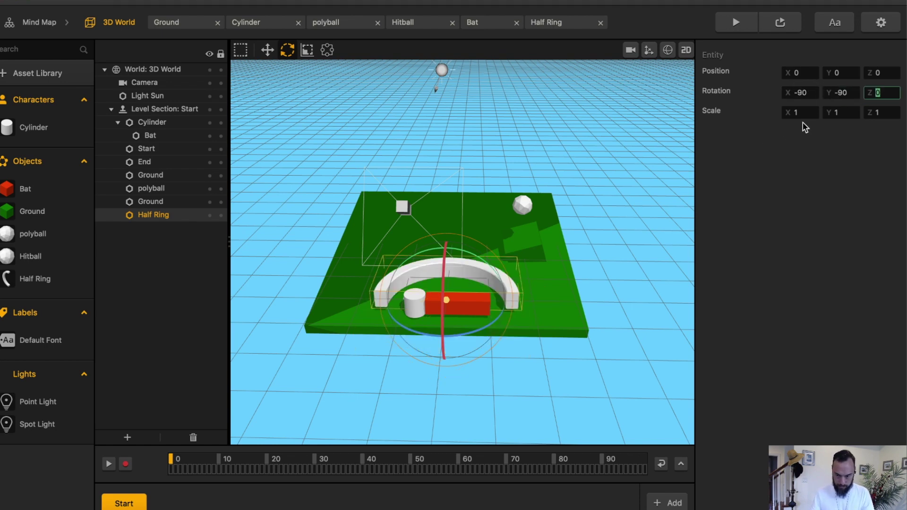
key(Tab)
Try enlarging the Half Ring with trial scales such as X 4, Y 5 and X 5, Y 3, Z 4.
text(4)
key(Tab)
text(3)
key(Tab)
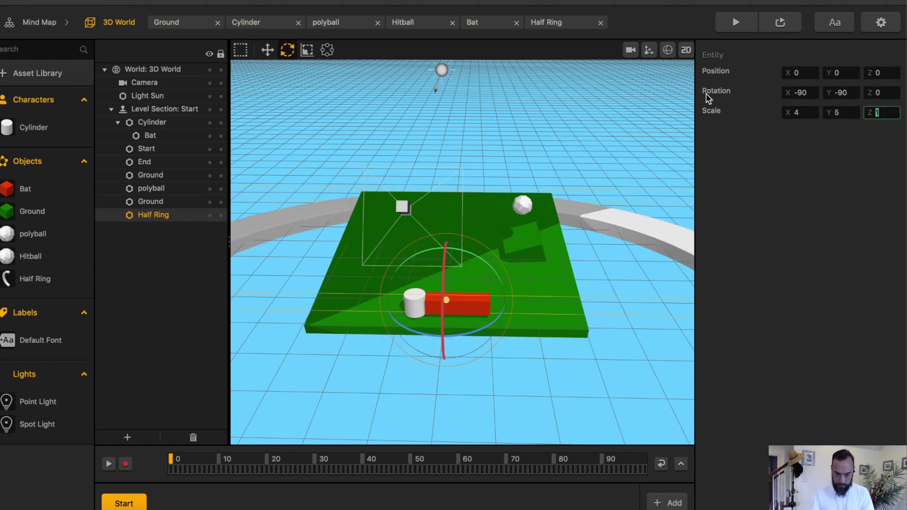
text(4)
key(Tab)
text(5)
key(Tab)
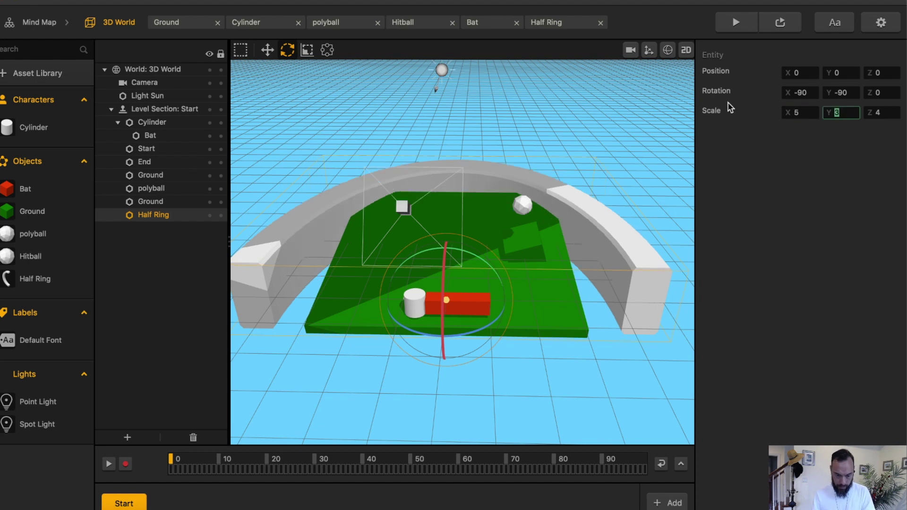
text(7)
key(Tab)
Set the Half Ring's scale to X 10, Y 2.5 and Z 1 so it arches around the Ground.
drag(806, 112, 707, 113)
text(10)
key(Tab)
text(2)
key(Tab)
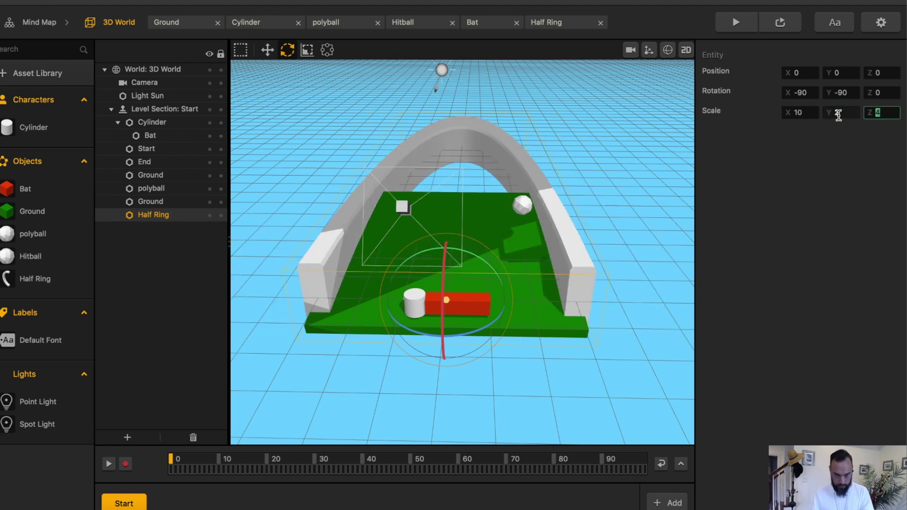
text(2.4)
key(Tab)
text(1)
key(Tab)
drag(880, 114, 775, 118)
text(2.5)
key(Tab)
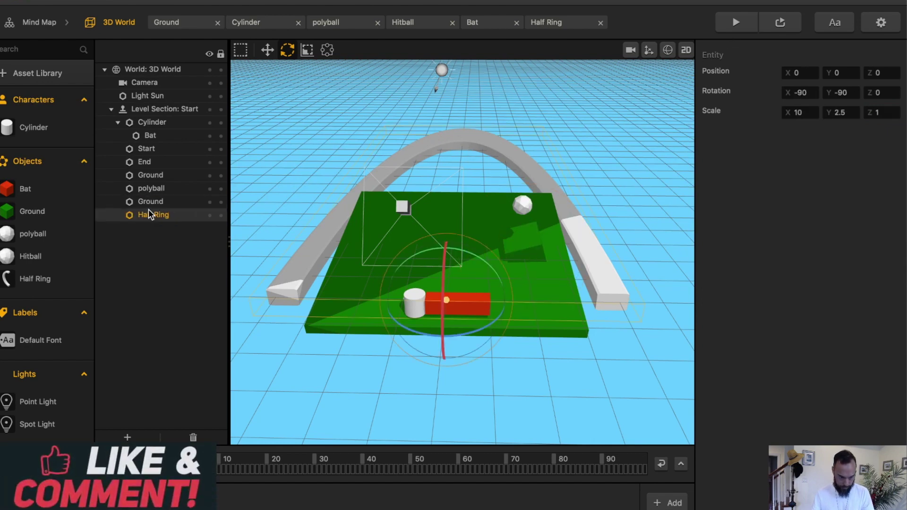
Duplicate the Half Ring in the 3D world and set the copy's X scale to 15.
key(super+v)
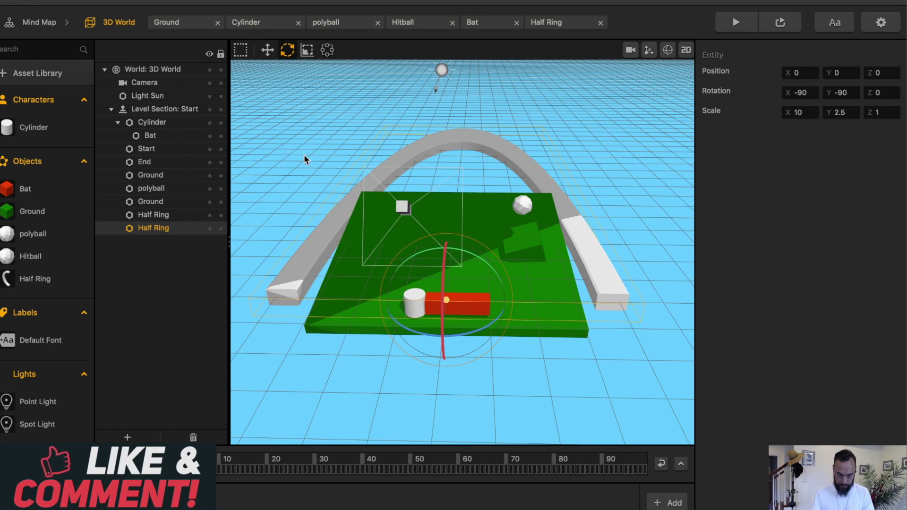
drag(880, 113, 826, 114)
click(801, 112)
text(15)
key(Tab)
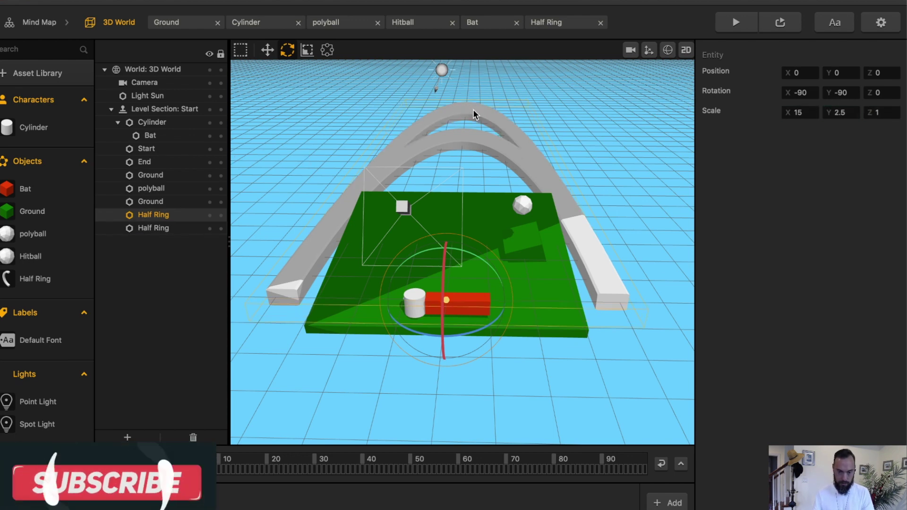
Duplicate the taller Half Ring again and set the new copy's X scale to 20.
key(super+d)
click(801, 112)
text(20)
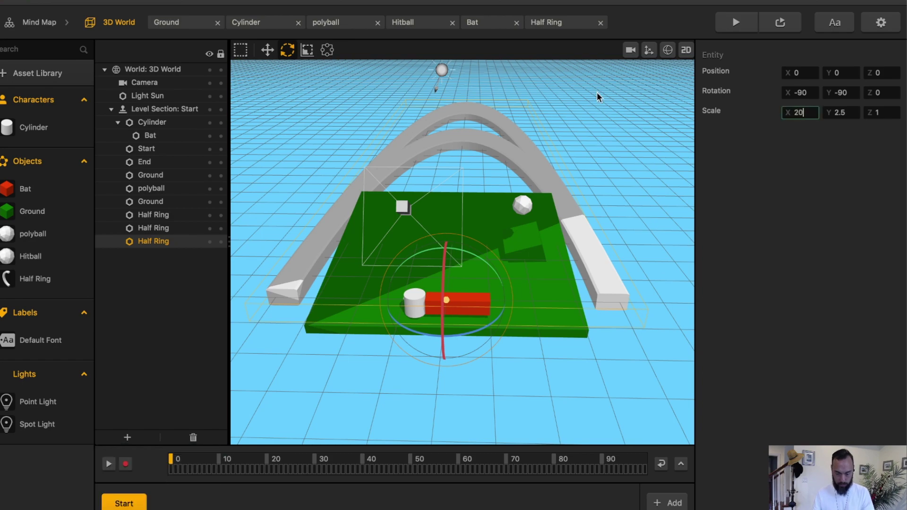
key(Tab)
Inspect the three nested Half Rings from another angle and test them in the game preview.
drag(610, 126, 567, 136)
right_drag(574, 137, 667, 83)
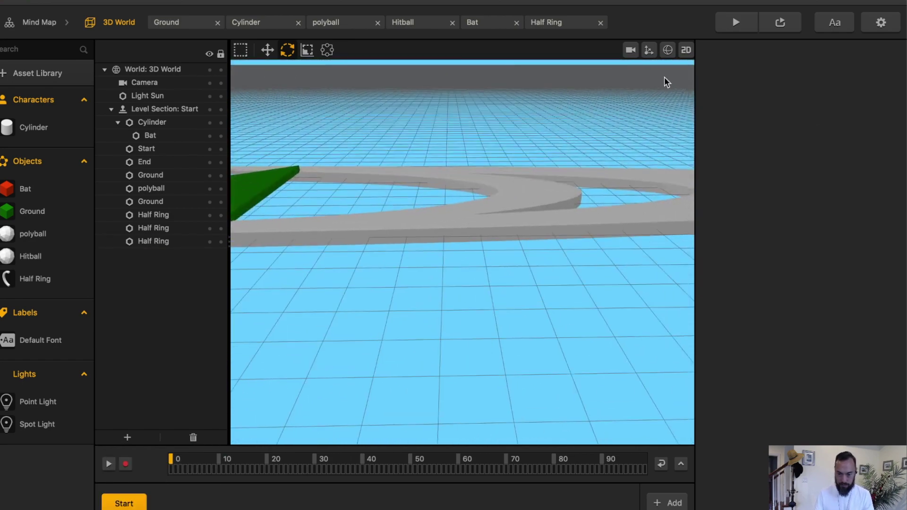
click(740, 22)
click(264, 229)
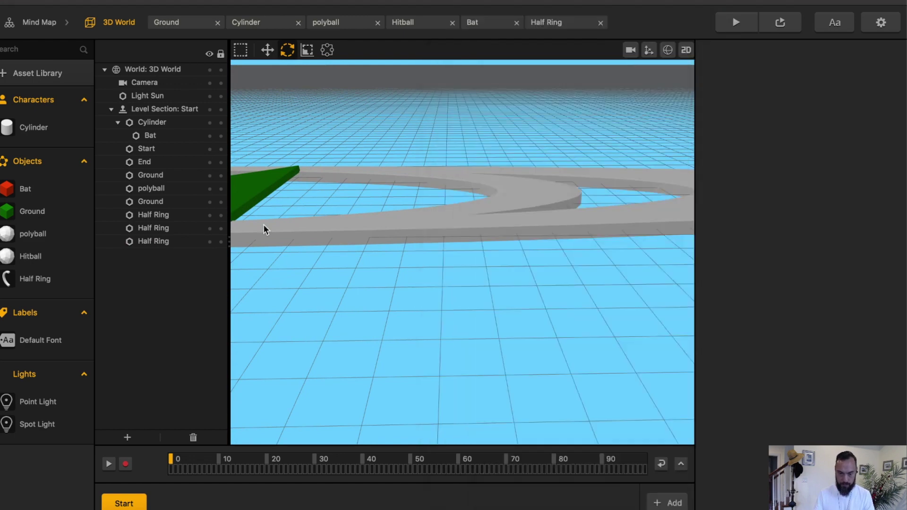
Turn off physics in the Half Ring's Start node and test hitting the balls with the bat in the preview.
double_click(43, 280)
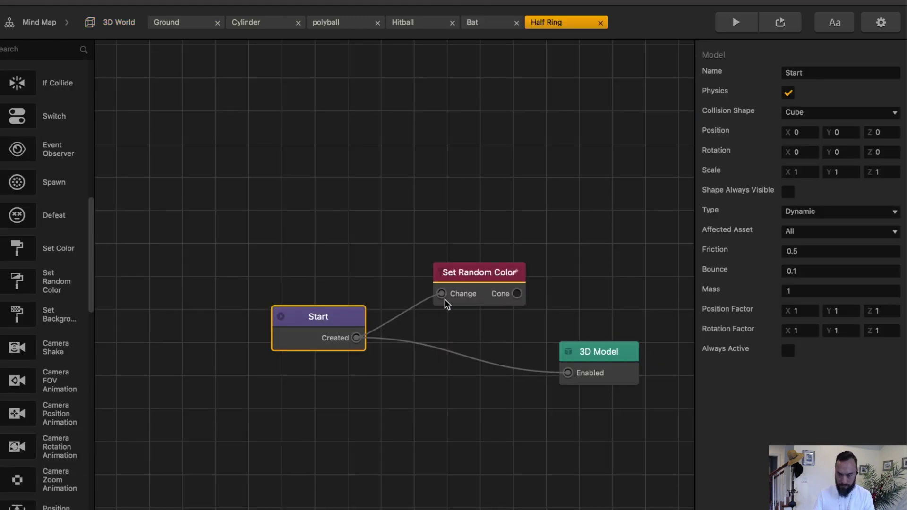
click(789, 93)
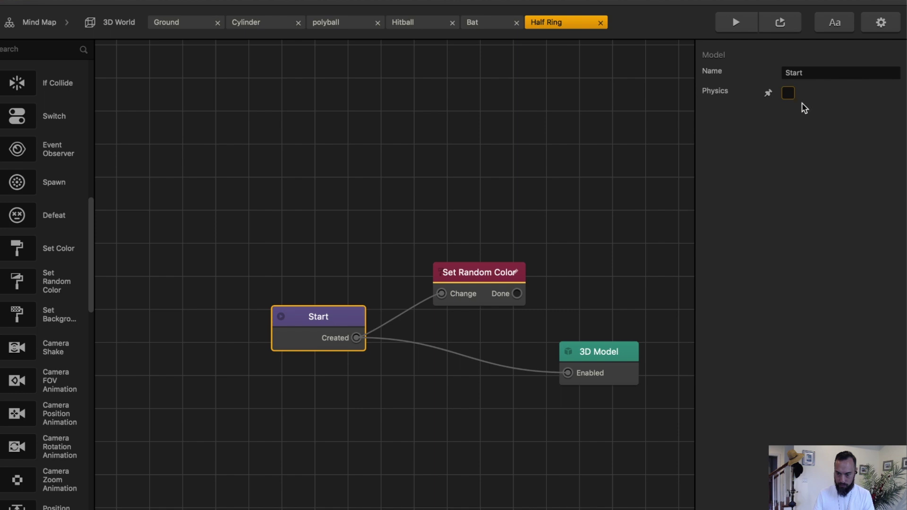
click(737, 22)
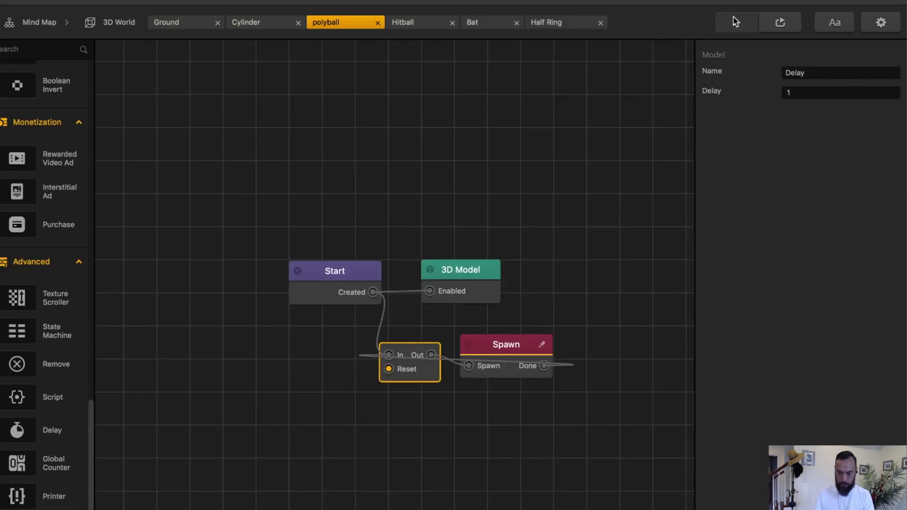
click(736, 22)
click(561, 434)
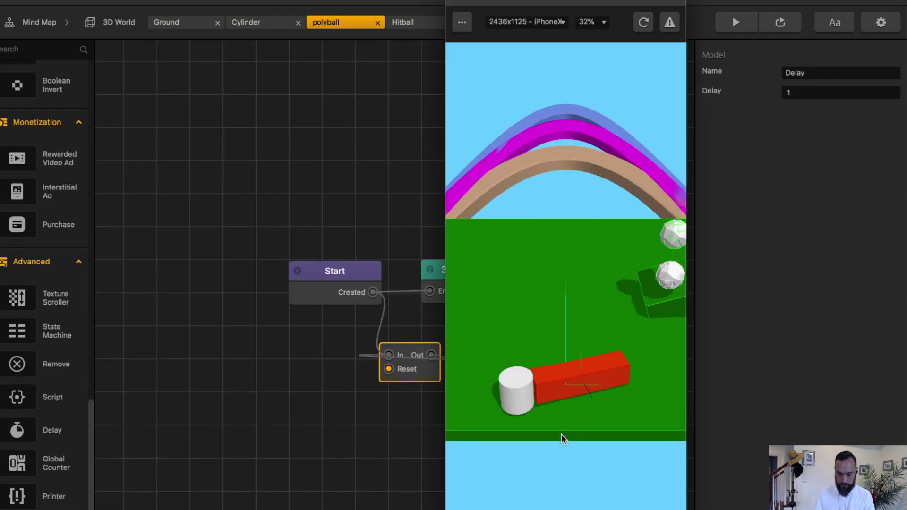
click(554, 435)
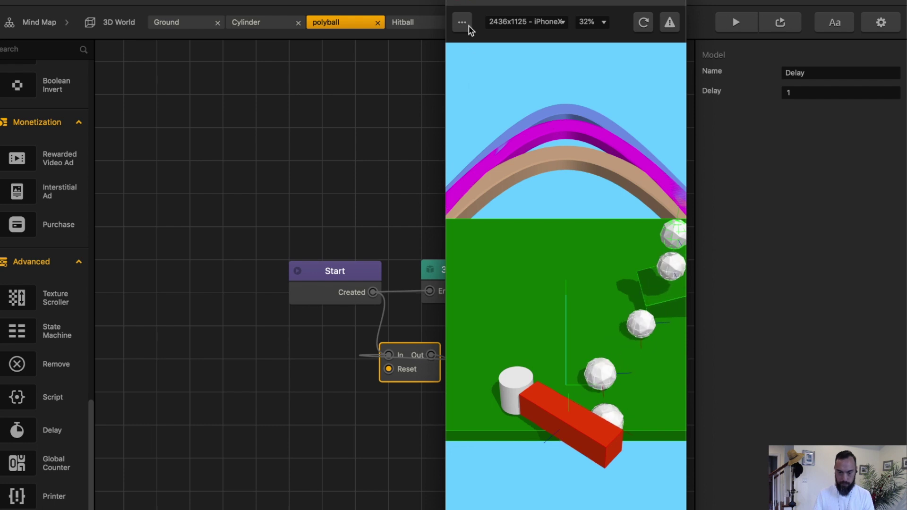
Enable physics in the Half Ring's Start node and set its type to Kinematic.
click(116, 23)
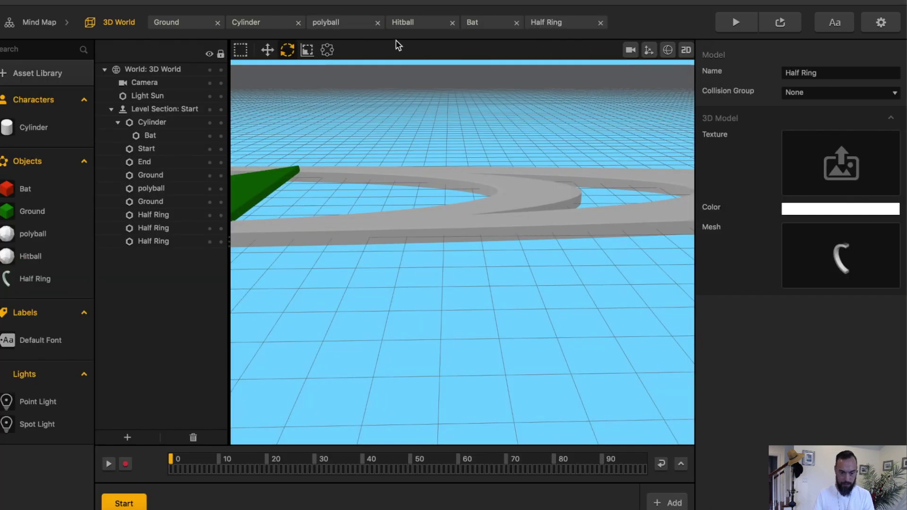
click(448, 22)
click(548, 22)
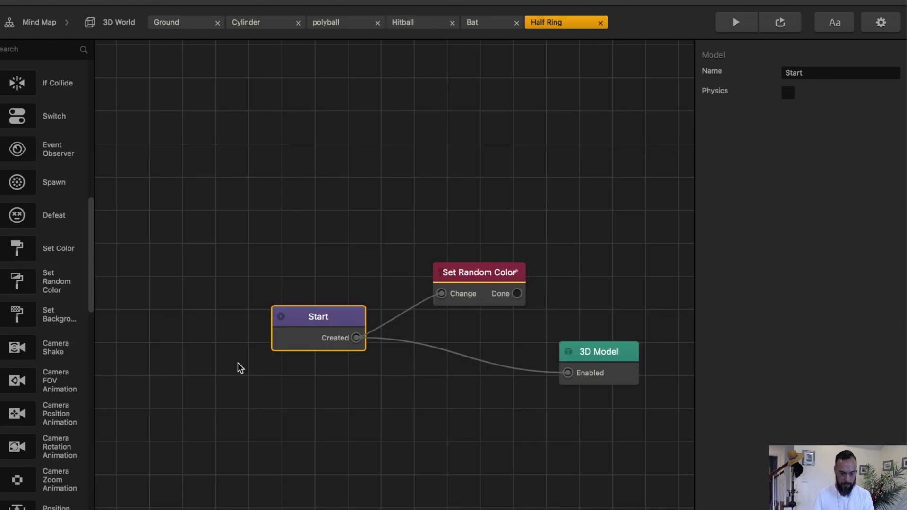
click(788, 93)
click(825, 252)
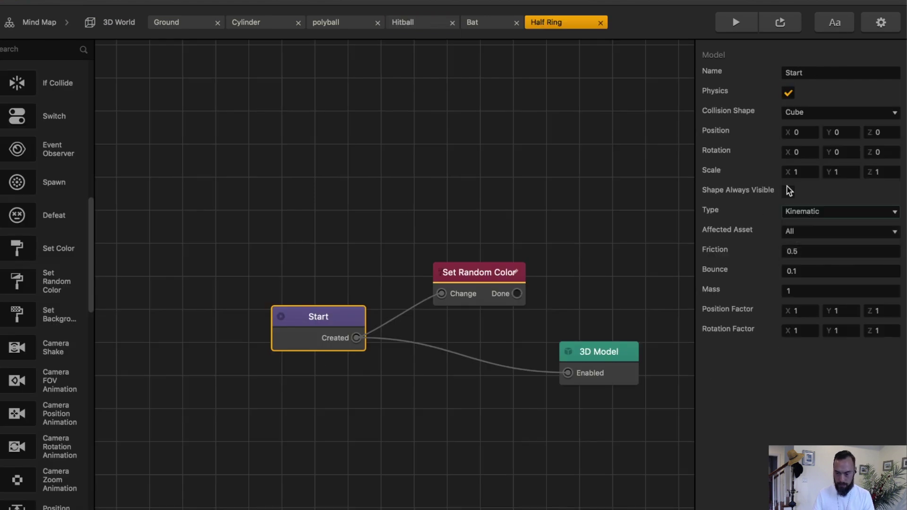
Run the game preview and swing the bat to check the kinematic Half Rings' collision outlines.
click(735, 22)
click(574, 419)
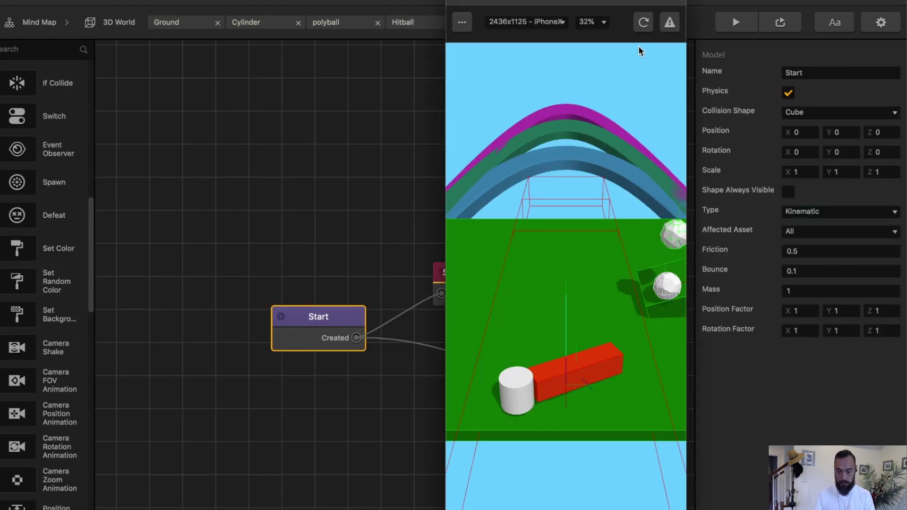
click(296, 34)
Set the Half Ring's collision shape to Mesh with ring_half_hi.obj as the collision mesh, and launch the game preview.
click(418, 24)
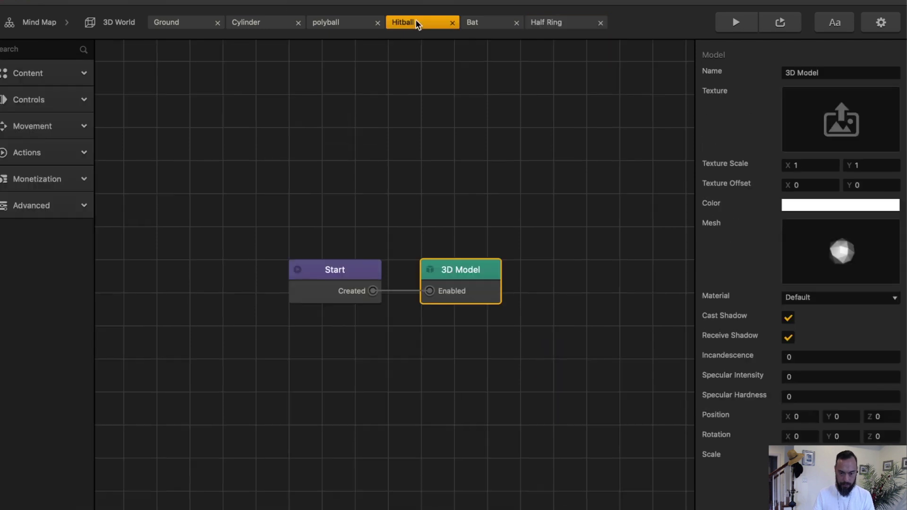
click(539, 24)
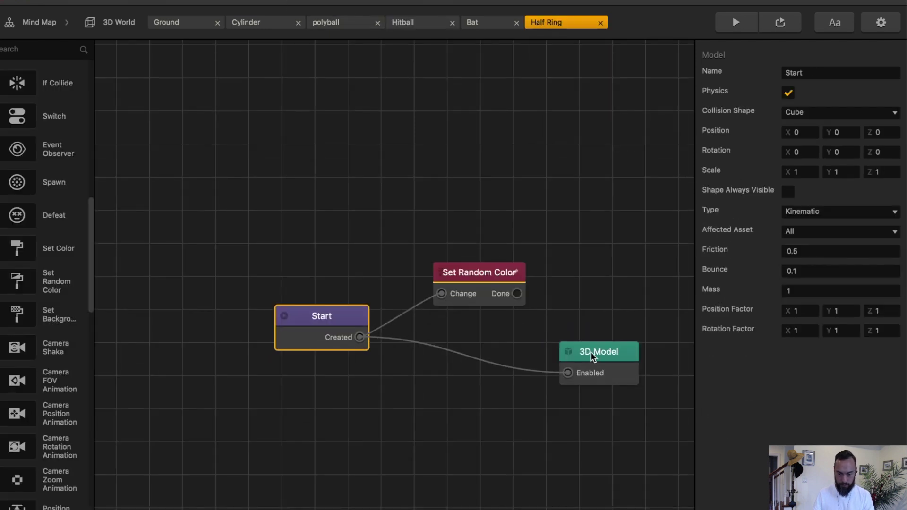
click(617, 352)
click(618, 130)
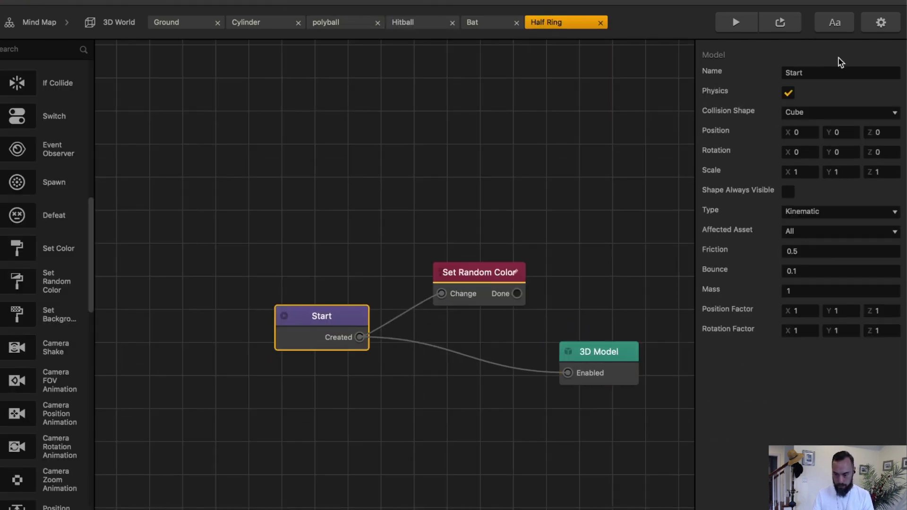
click(854, 118)
click(833, 178)
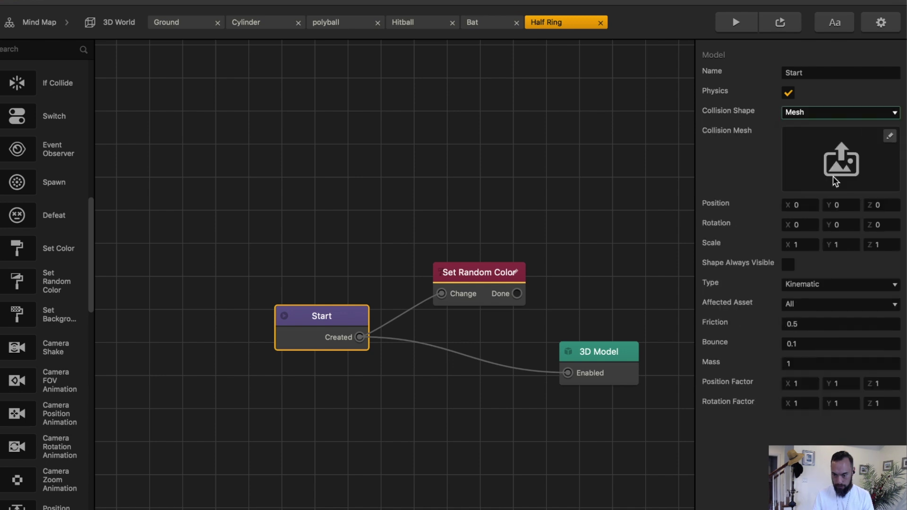
click(890, 136)
click(198, 327)
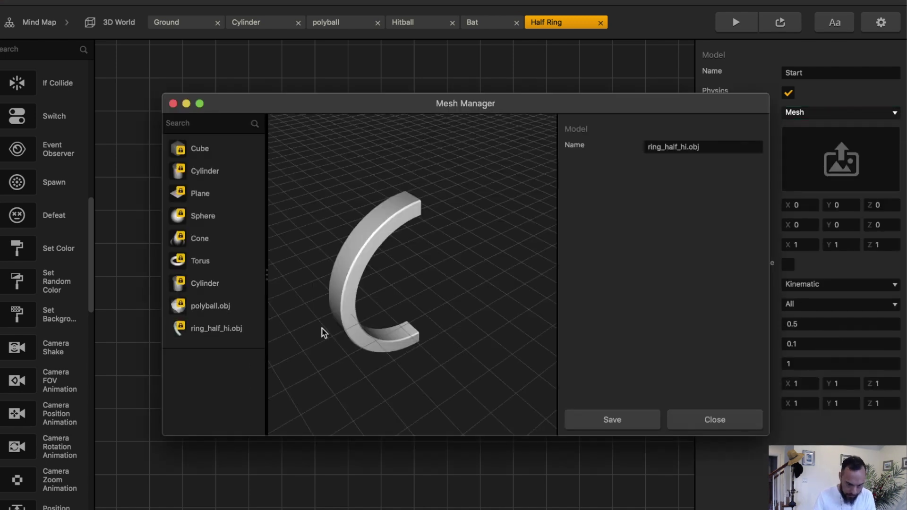
click(646, 427)
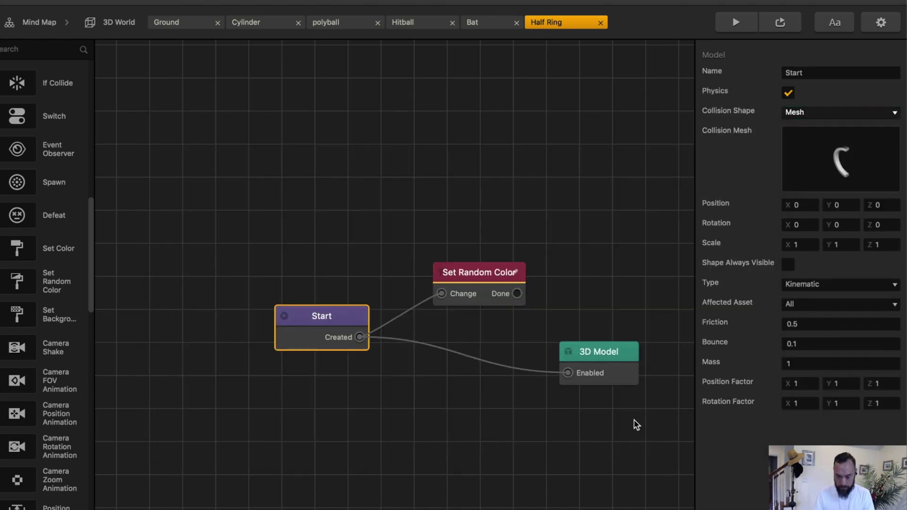
click(744, 21)
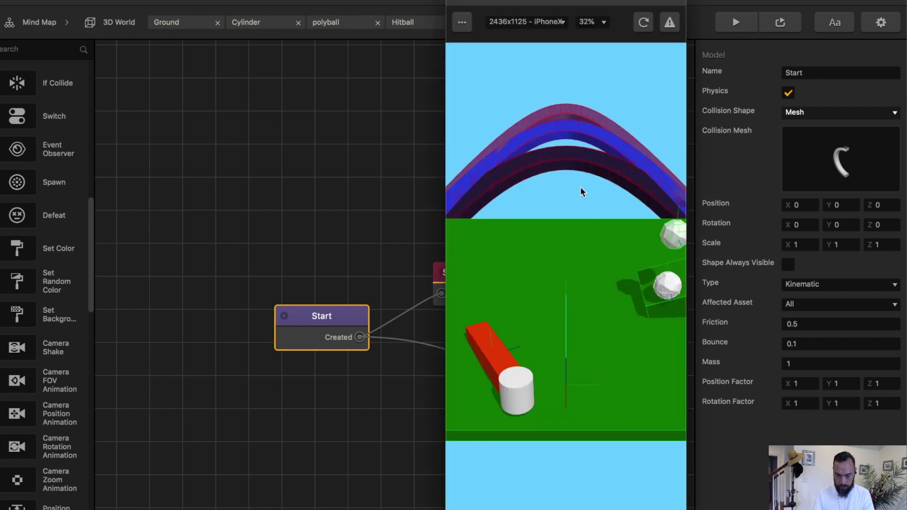